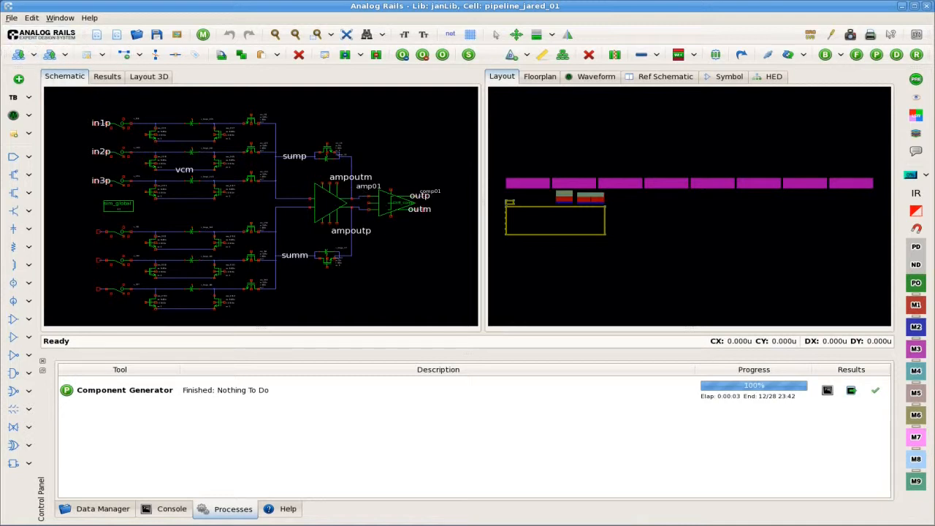
- Push down into the amp01 amplifier instance for editing without saving the changed top-level design
click(34, 54)
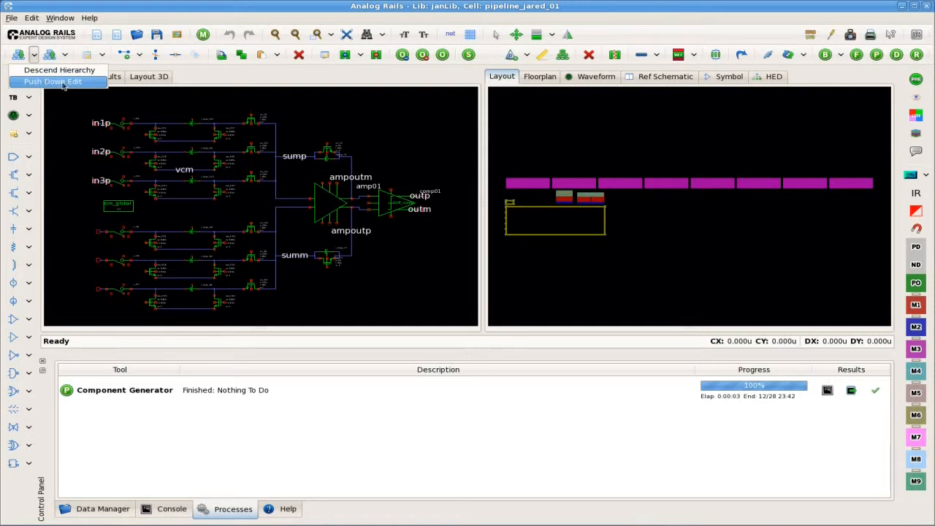
click(61, 82)
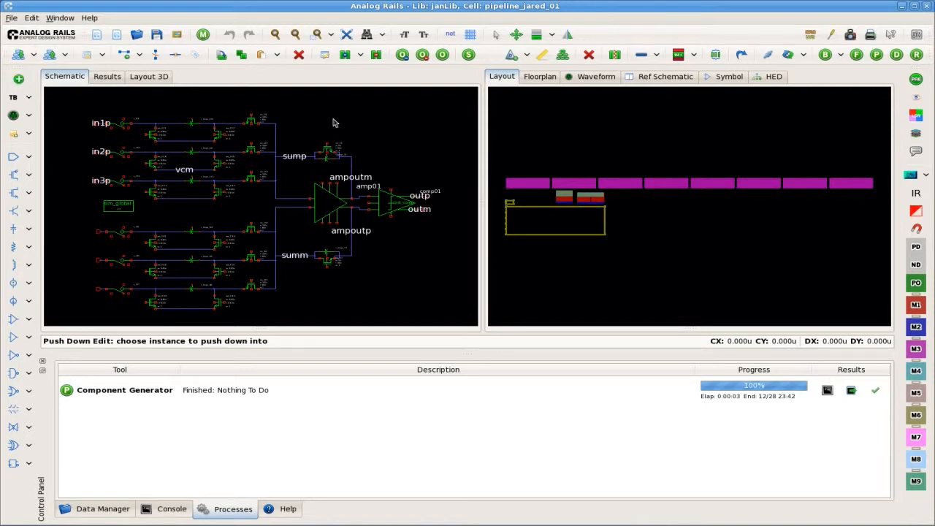
click(328, 207)
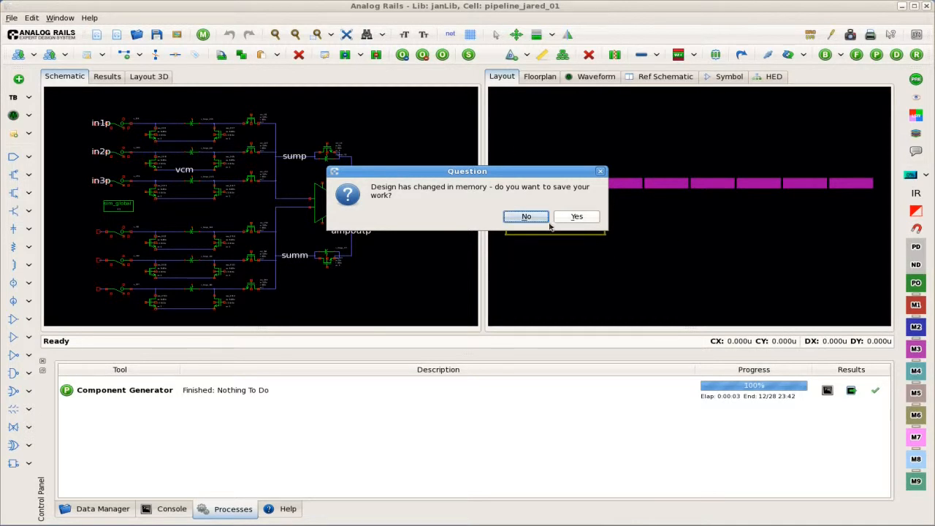
click(526, 217)
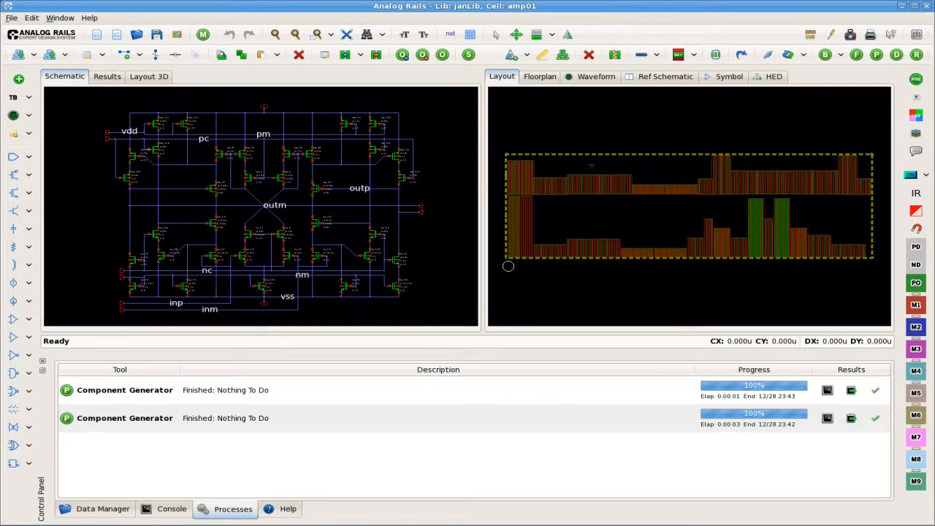
- Highlight the schematic's transistors and the vdd net to see their matching shapes in the layout, then clear the selection
click(314, 188)
click(339, 155)
click(303, 141)
click(397, 130)
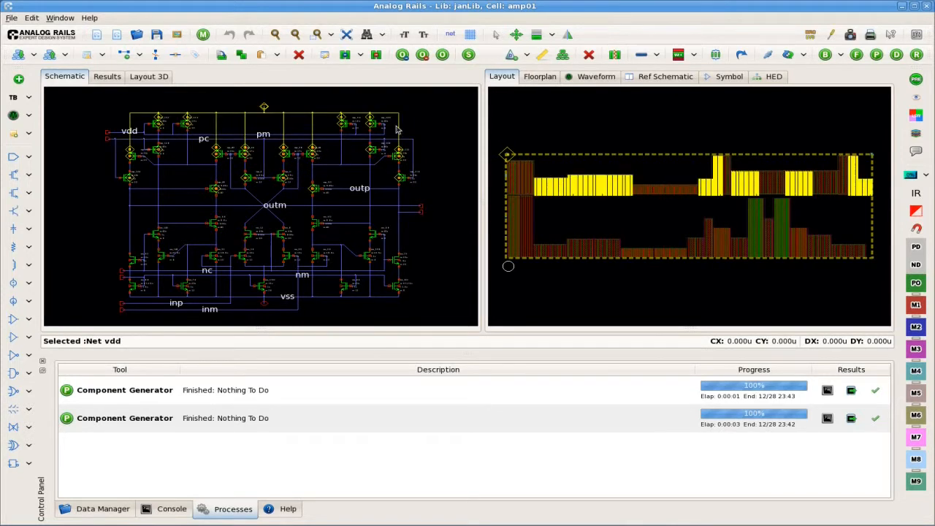
click(453, 169)
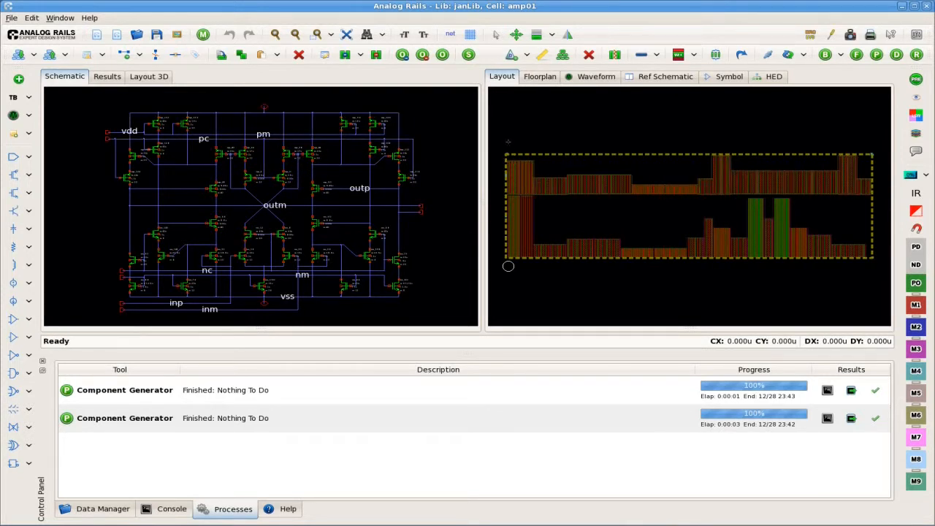
- Run the Floorplanner on the amplifier cell with Floorplanner Solutions at 9 in the analog place-and-route settings
click(857, 56)
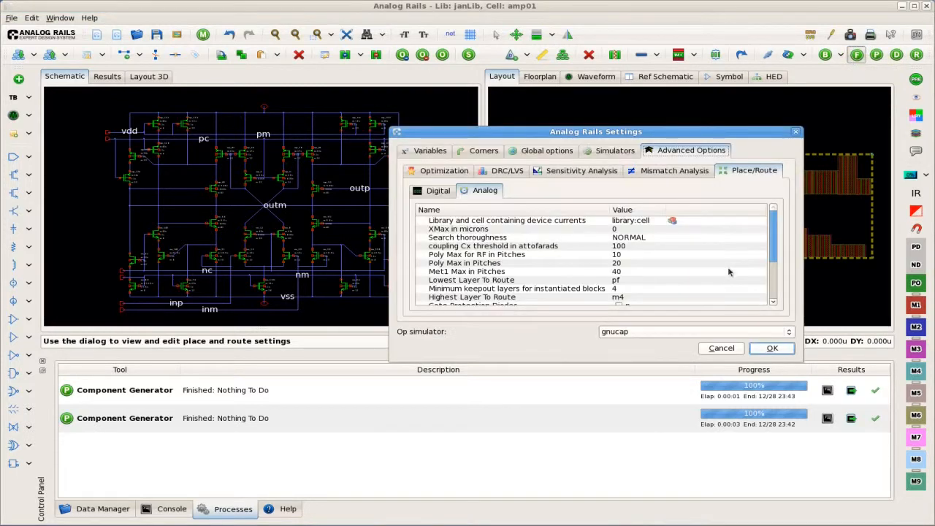
drag(777, 241, 777, 265)
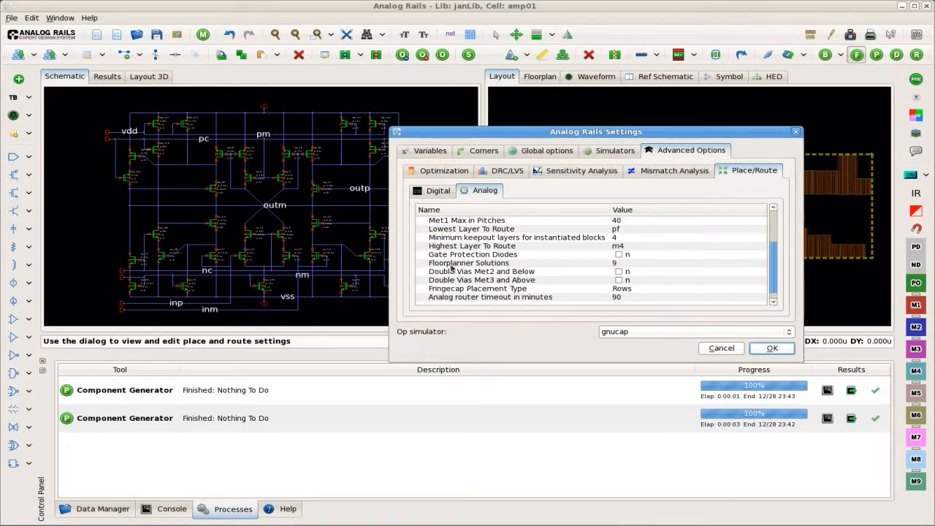
double_click(622, 264)
click(772, 348)
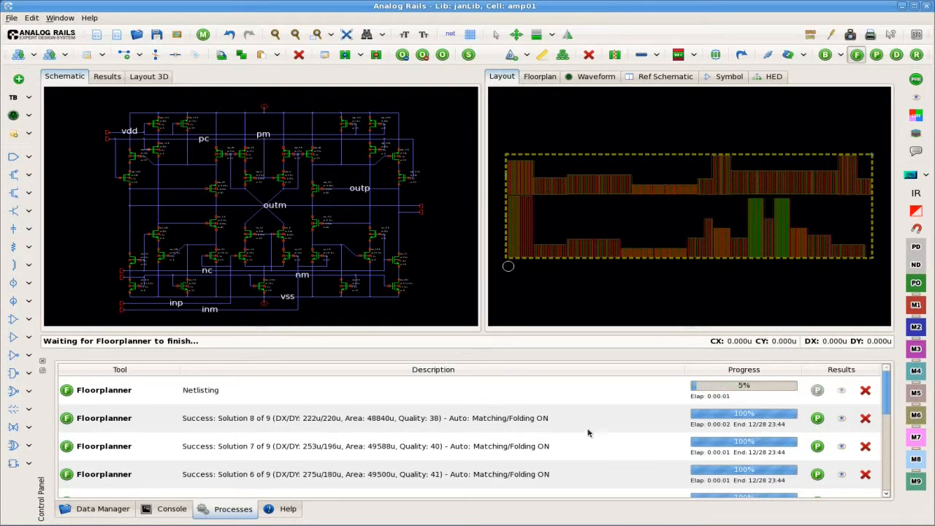
- Preview the floorplans of solutions 9, 8, 7, 6 and 4 to compare their shapes
click(843, 392)
click(842, 418)
click(842, 445)
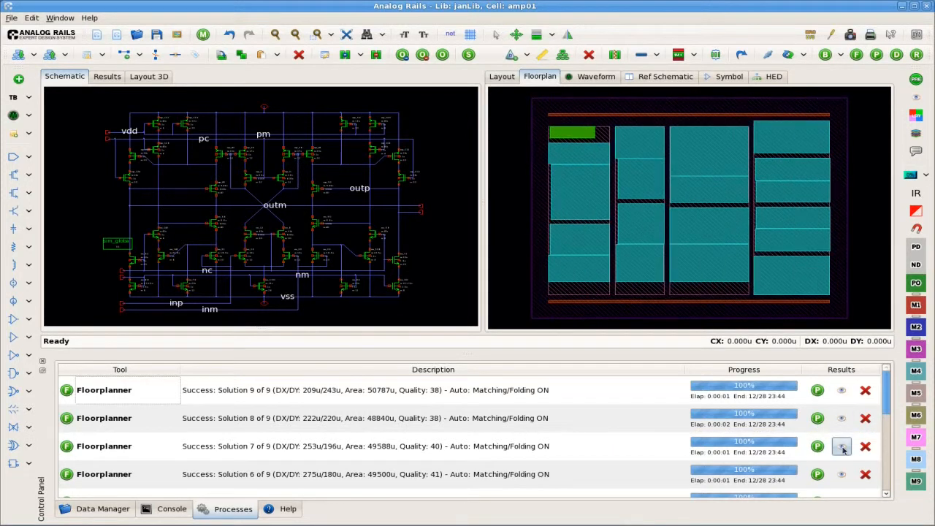
click(842, 474)
scroll(638, 428, down, 1)
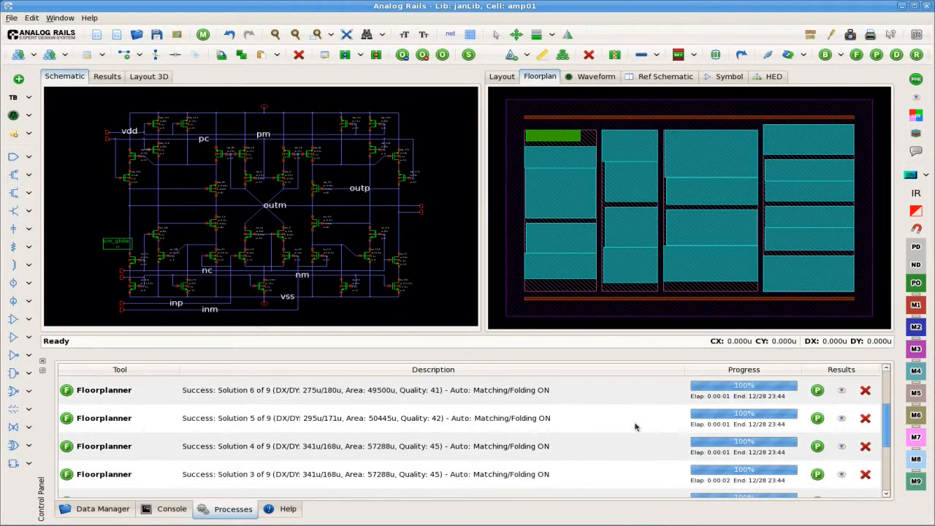
click(844, 446)
- Preview floorplan solution 1 with matching and folding off, and solution 2 with matching on and folding off
scroll(661, 409, down, 2)
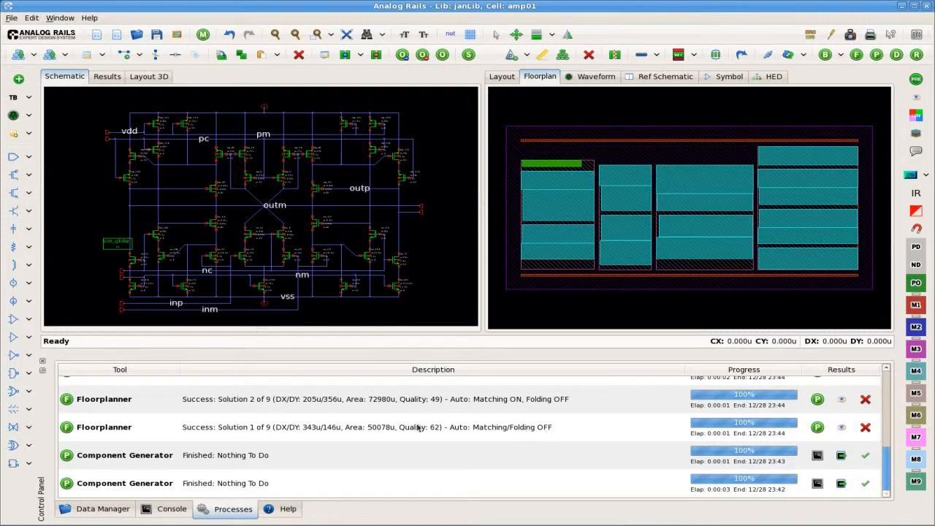
click(841, 428)
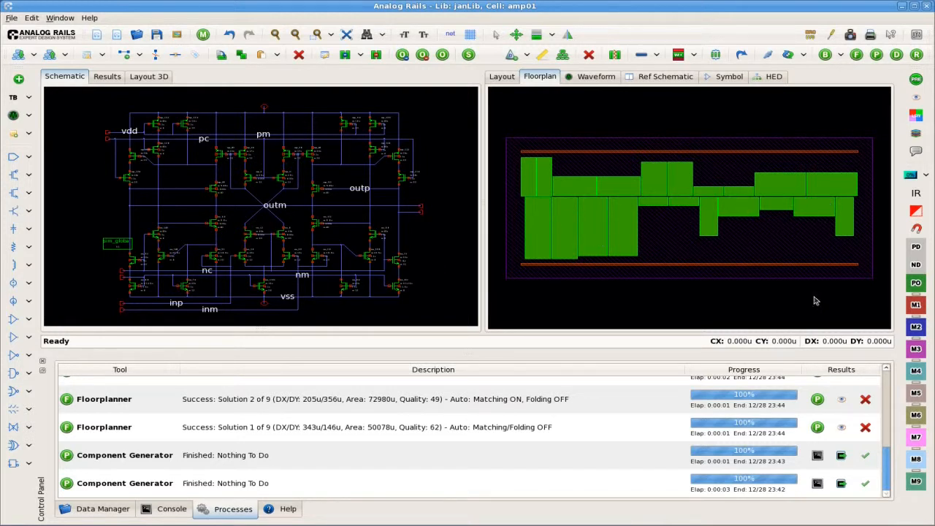
click(842, 400)
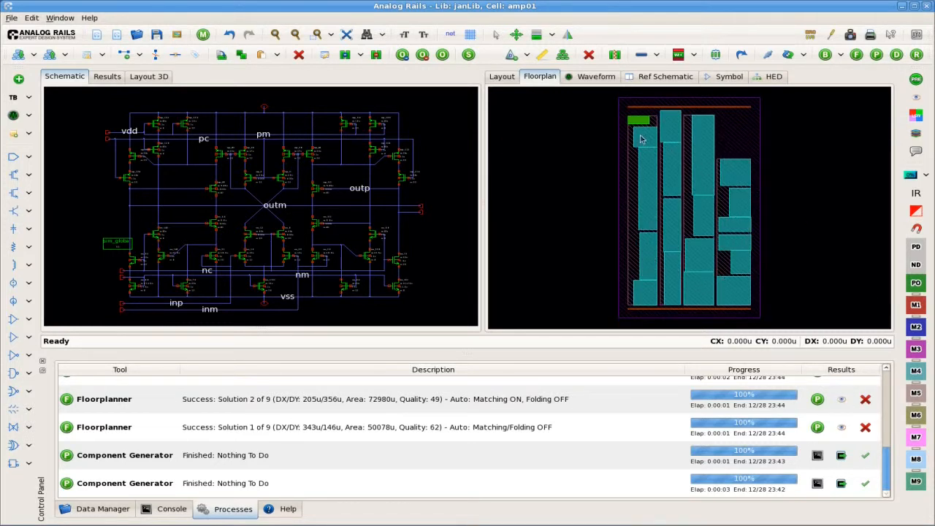
- Compare the matched and folded floorplans of solutions 3, 7, 8 and 6, ending on solution 6
scroll(848, 417, up, 3)
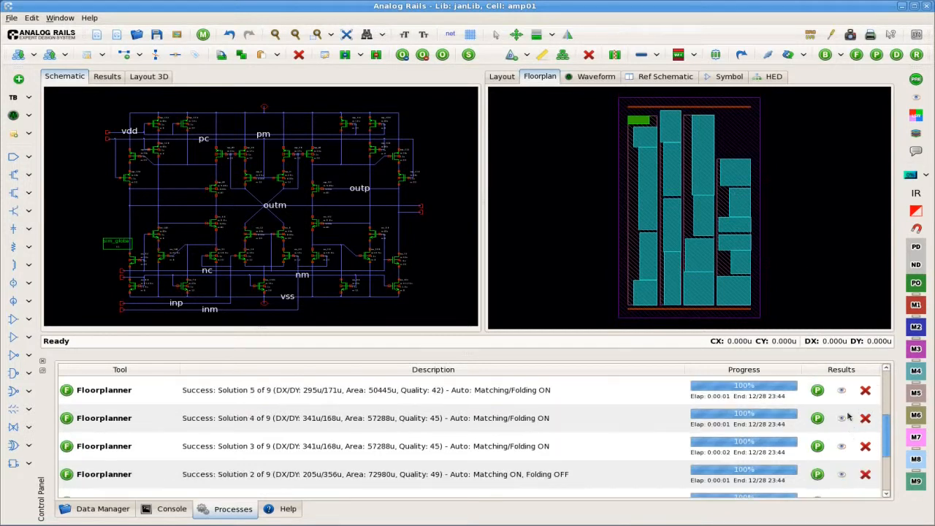
click(817, 446)
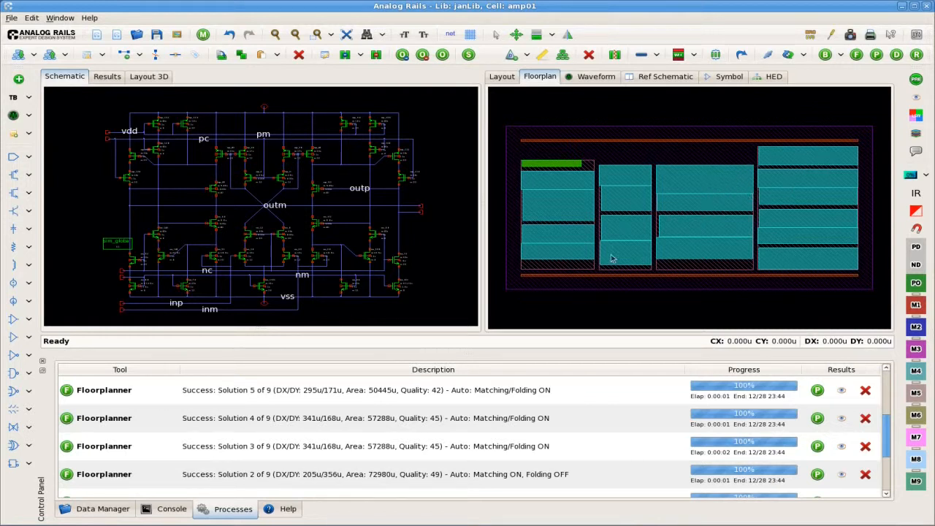
scroll(848, 419, up, 1)
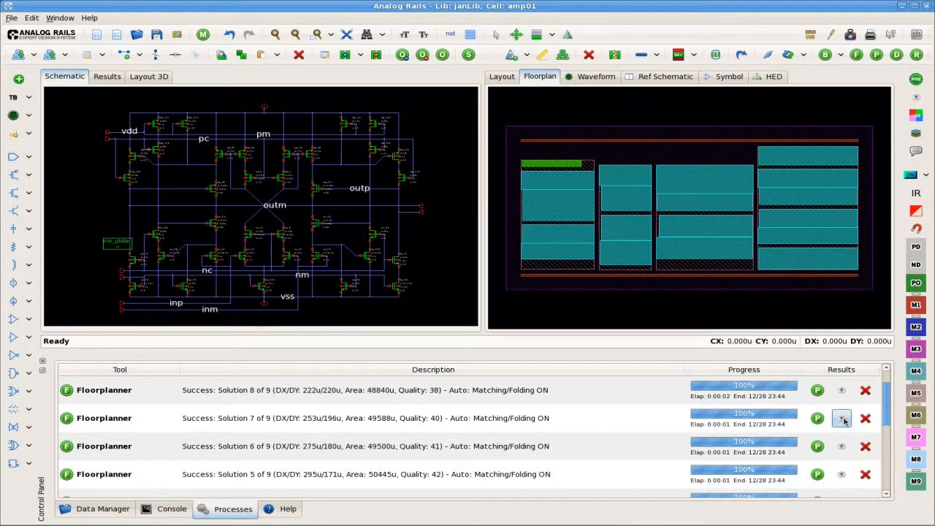
click(843, 419)
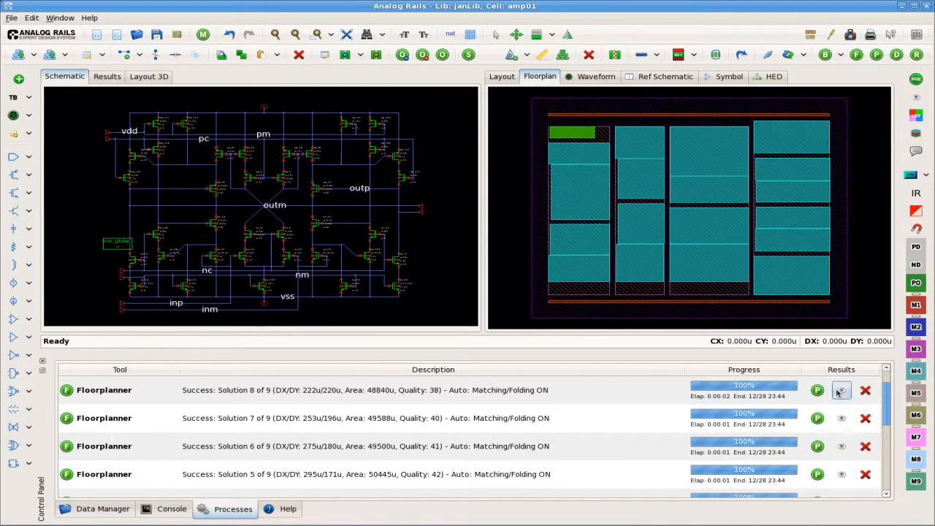
click(842, 390)
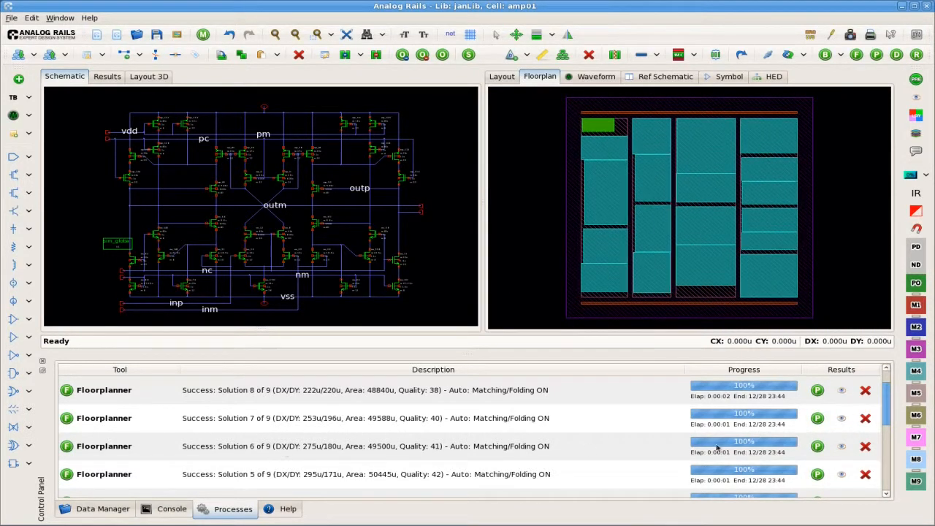
click(842, 447)
click(841, 419)
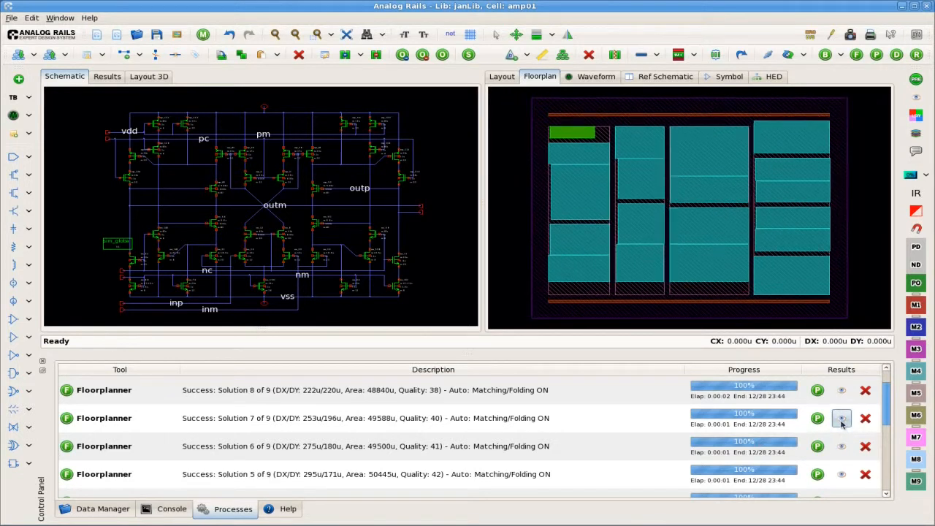
click(842, 447)
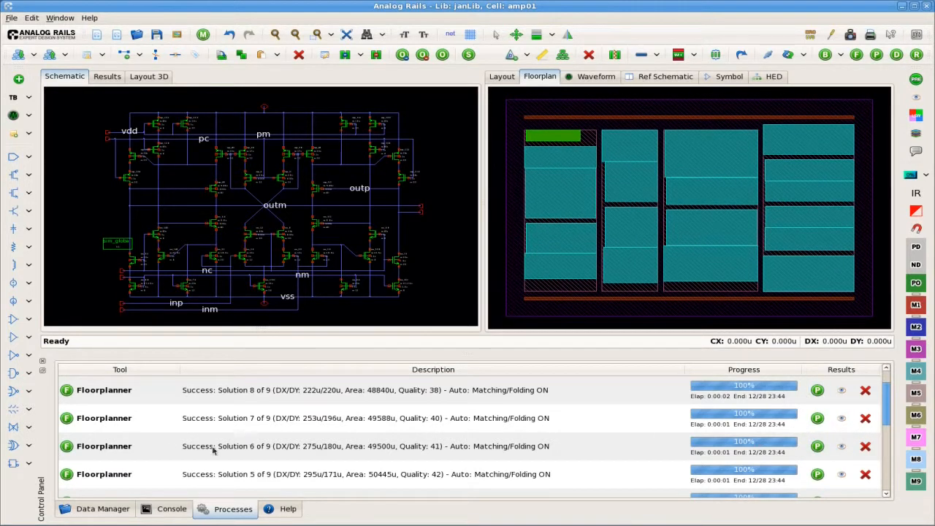
- Run the Placer on floorplan solution 6 into a sandbox library named amp_pnr, without saving the changed design
click(816, 448)
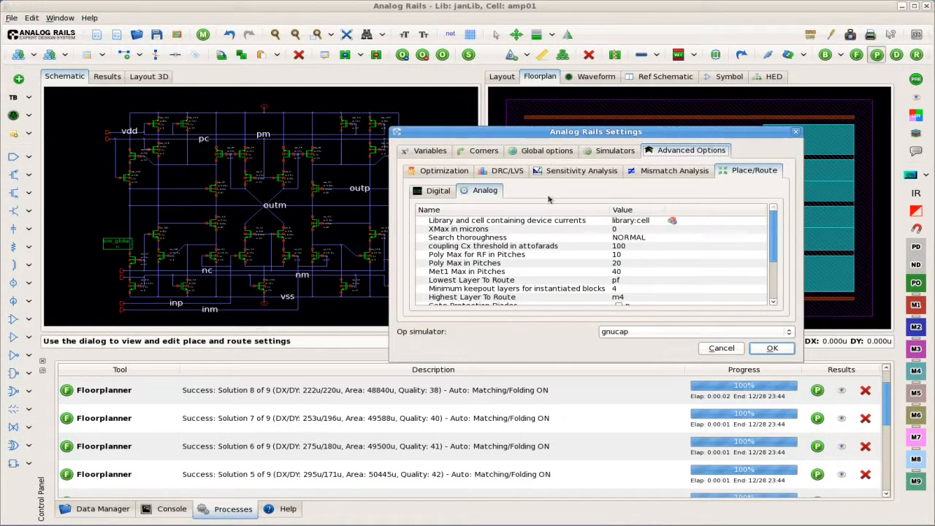
click(772, 348)
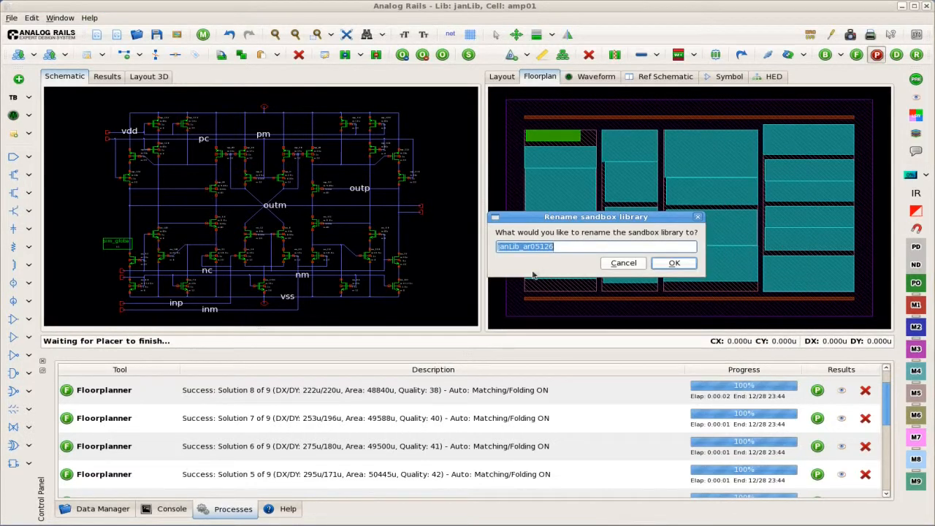
drag(540, 220, 448, 192)
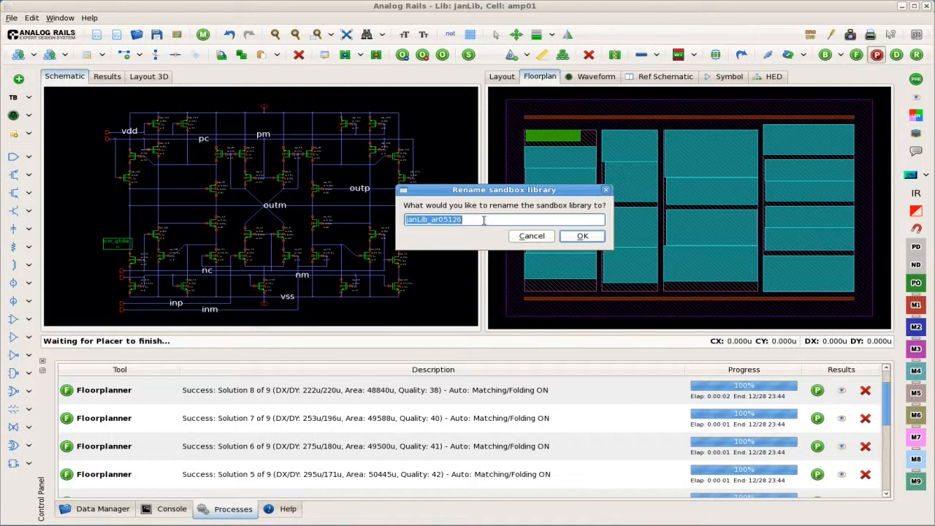
text(amp_pnr)
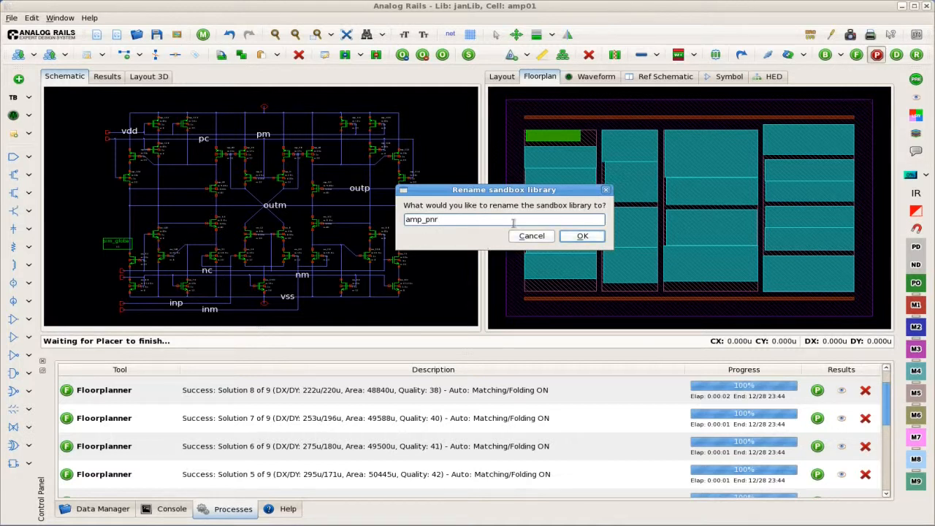
click(583, 238)
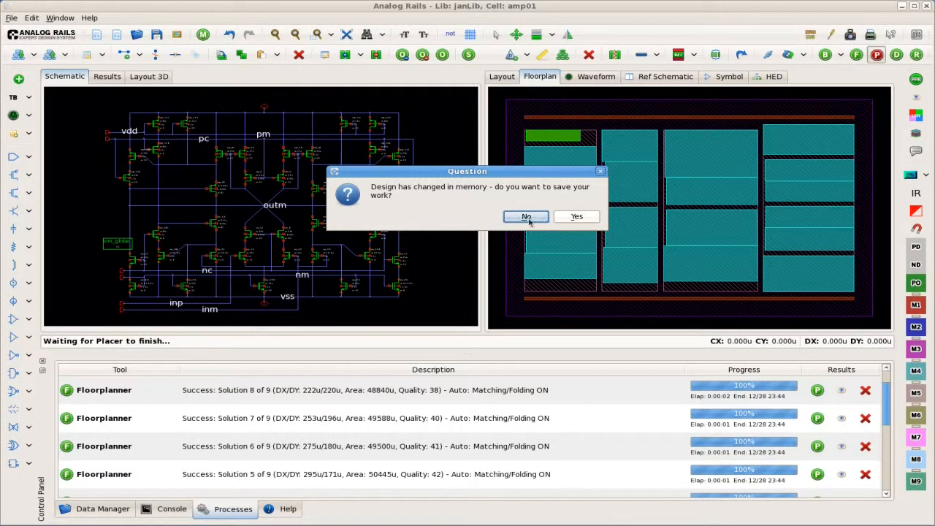
click(526, 217)
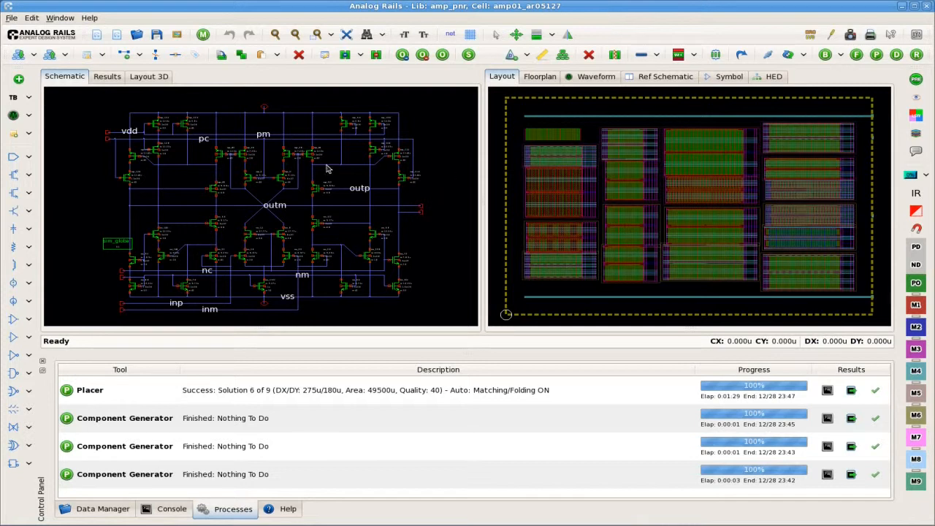
- Select the PMOS instances mp_24 and mp_28 alternately in the schematic to compare their placement in the layout
click(245, 157)
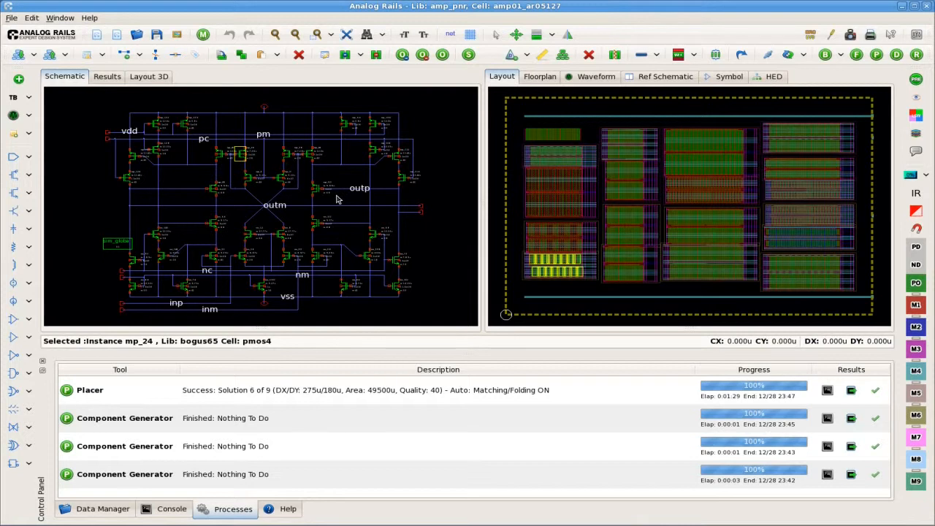
click(288, 157)
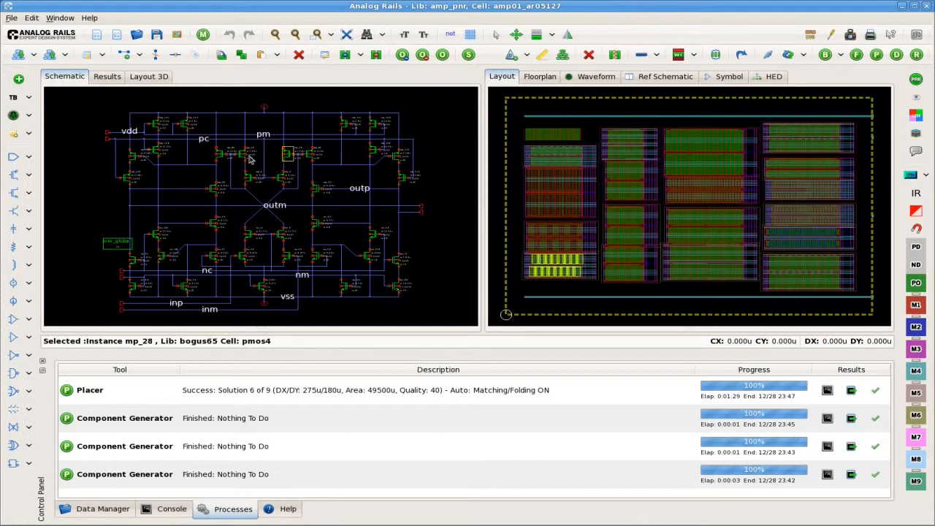
click(243, 157)
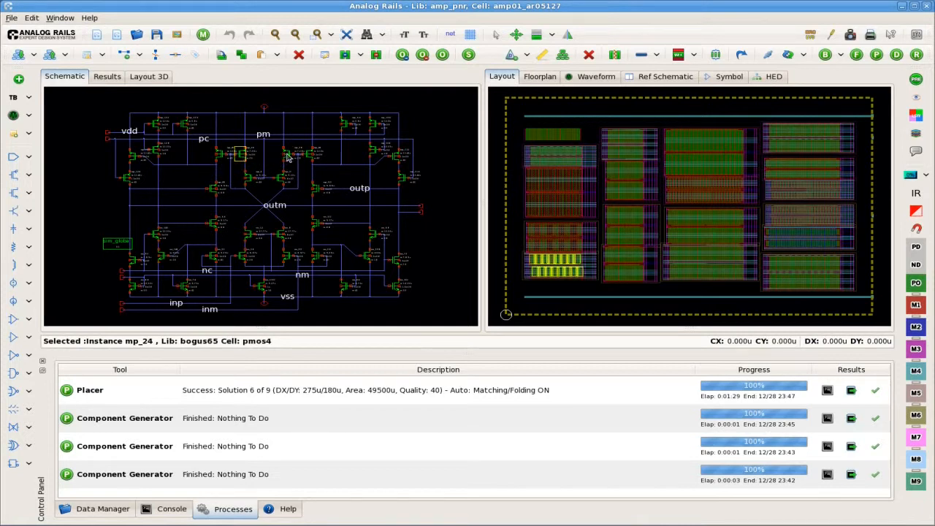
click(289, 157)
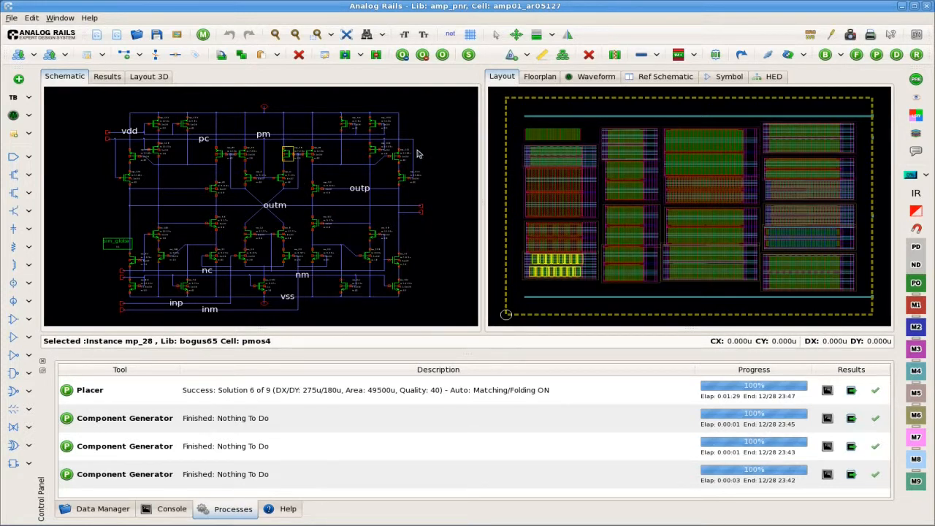
- Examine the array of extra devices below the amplifier schematic and box-select the whole array
scroll(410, 175, down, 4)
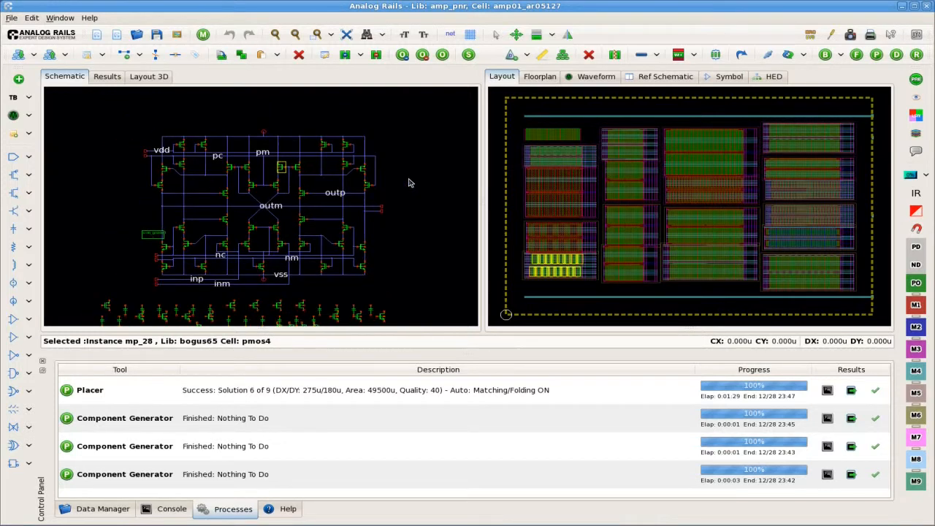
scroll(227, 323, down, 1)
drag(154, 250, 353, 326)
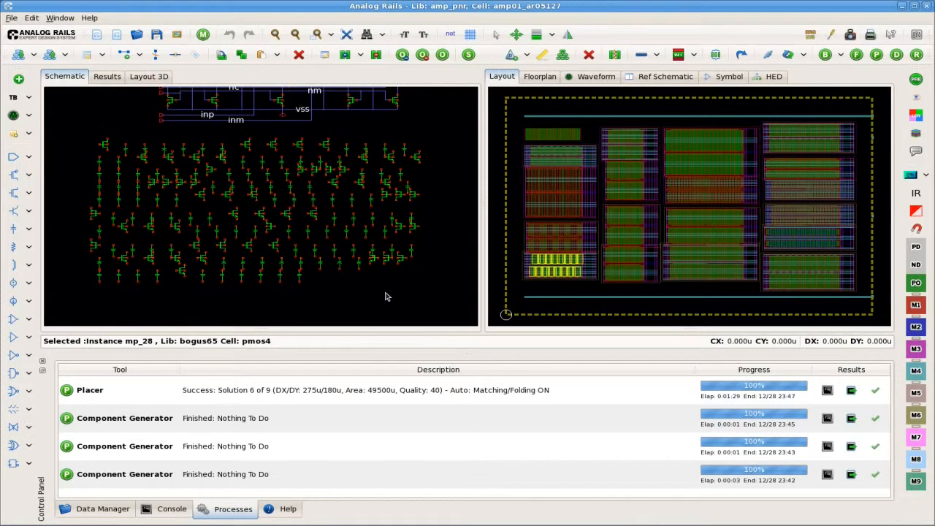
key(Up)
scroll(391, 282, down, 4)
key(Up)
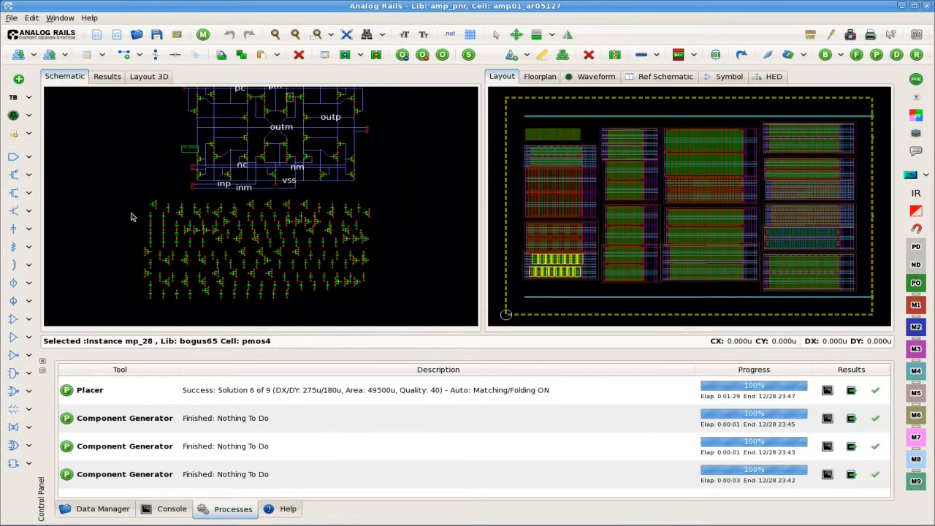
drag(128, 195, 417, 310)
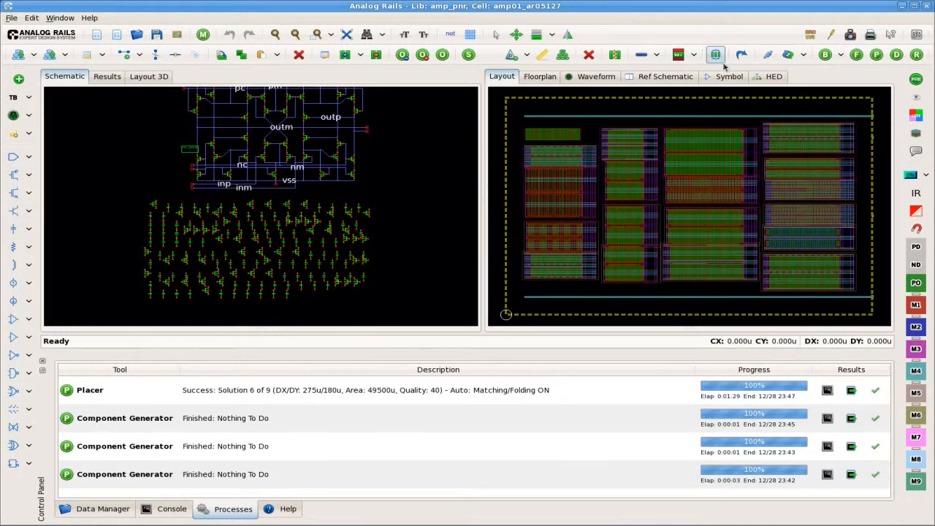
- Open the hierarchy view and box-select the extra device array below the amplifier schematic to compare it with the listed blocks
click(763, 76)
scroll(617, 217, up, 1)
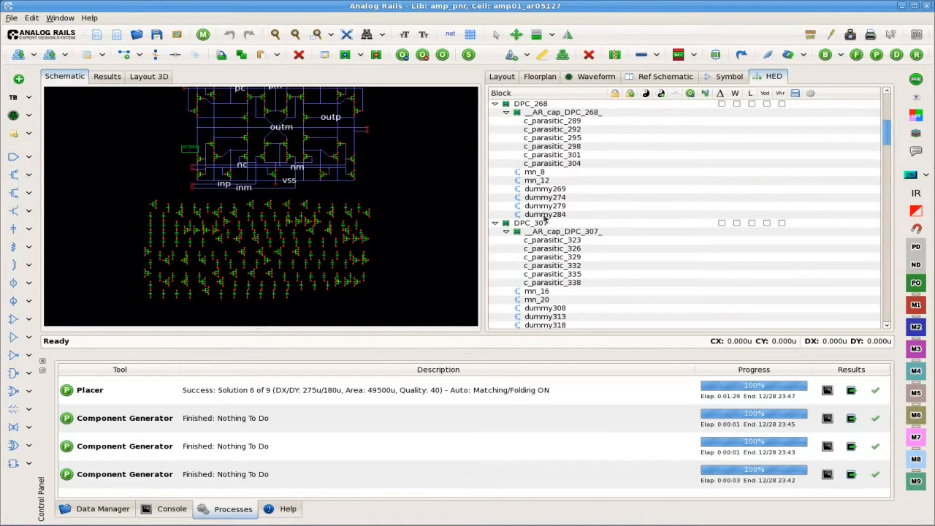
drag(121, 193, 416, 312)
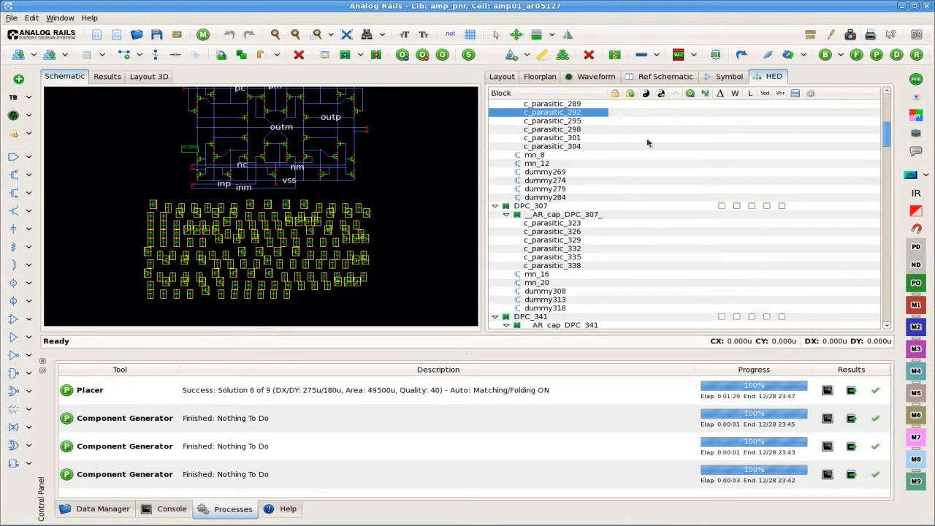
scroll(643, 183, up, 7)
scroll(646, 213, down, 15)
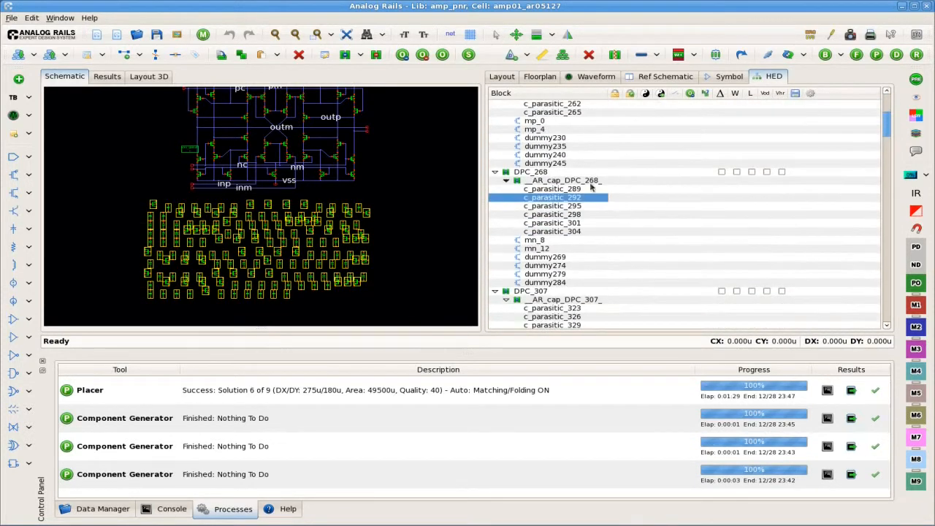
- Select the transistors and dummy devices of block DPC_268 in the hierarchy to locate them in the schematic
click(559, 240)
click(559, 248)
click(558, 265)
click(559, 274)
click(559, 282)
scroll(562, 282, down, 2)
scroll(567, 247, down, 3)
- Select parasitic capacitors of DPC_398 and dummies dummy360, dummy370 and dummy375, and locate the selected dummy in the layout
click(553, 231)
click(553, 249)
click(552, 266)
click(548, 180)
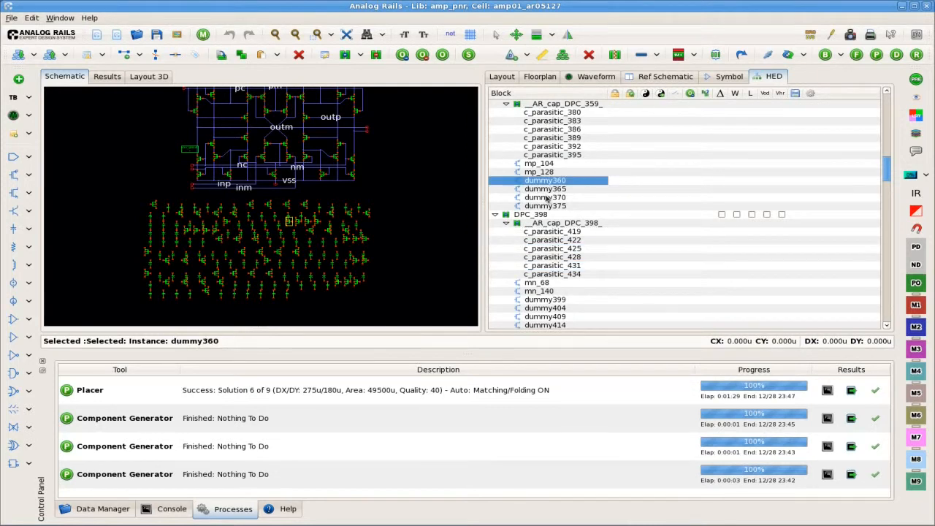
click(548, 198)
click(546, 206)
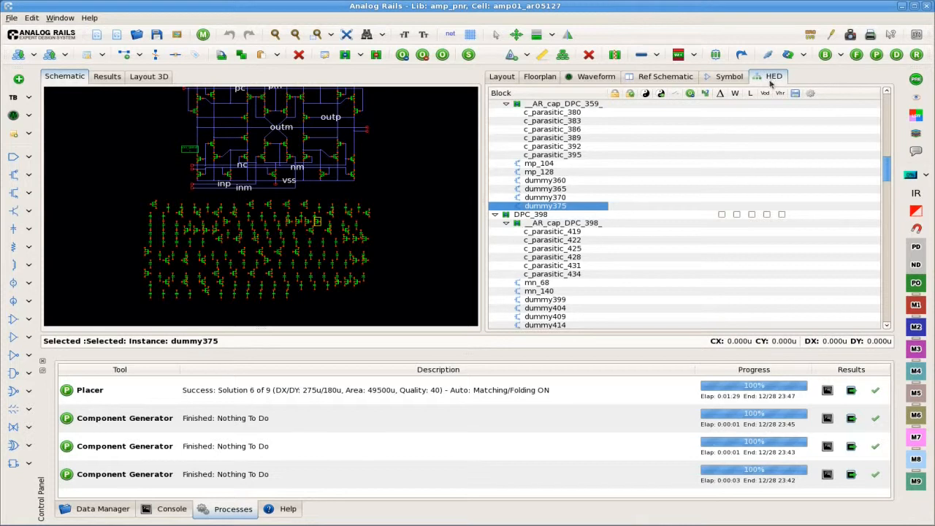
click(503, 76)
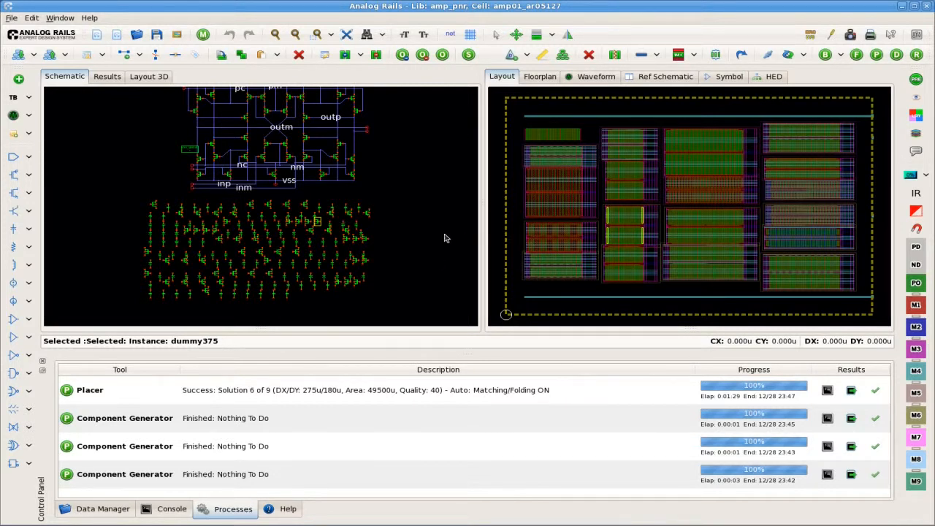
- Return to the hierarchy view and collapse all blocks
click(764, 76)
right_click(828, 219)
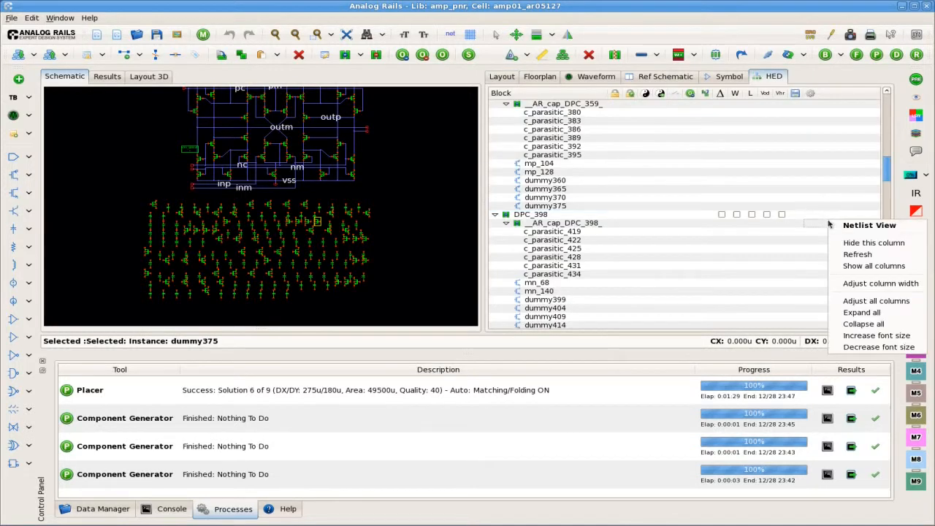
click(871, 327)
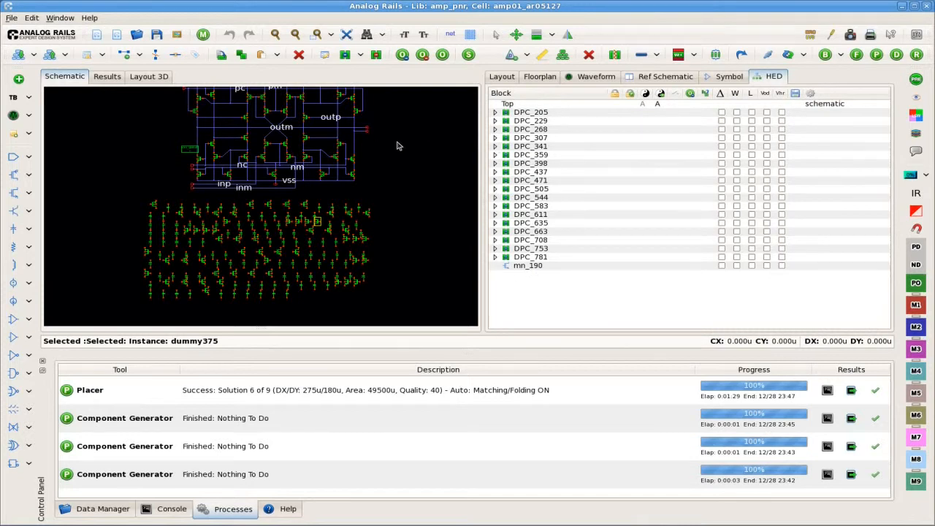
- View the matched device pairs in the schematic and compare them with their placement in the layout
scroll(397, 142, down, 1)
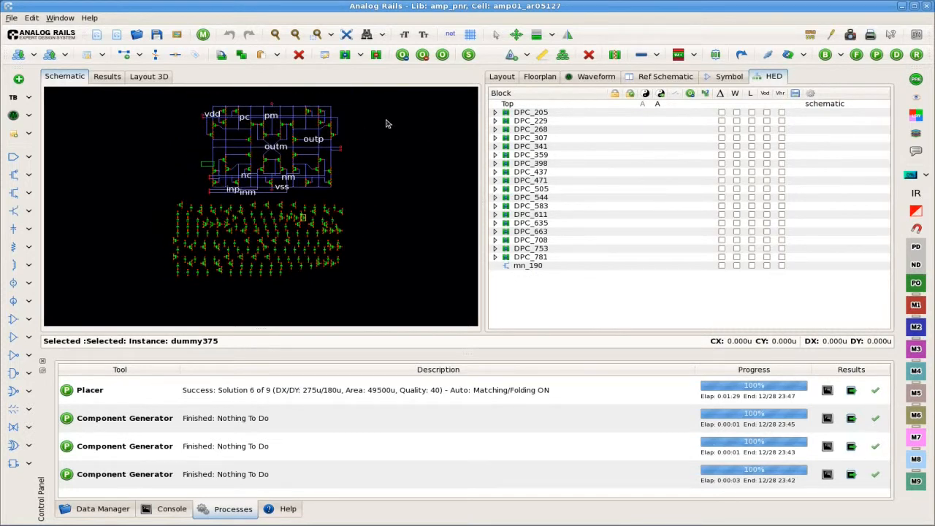
click(361, 56)
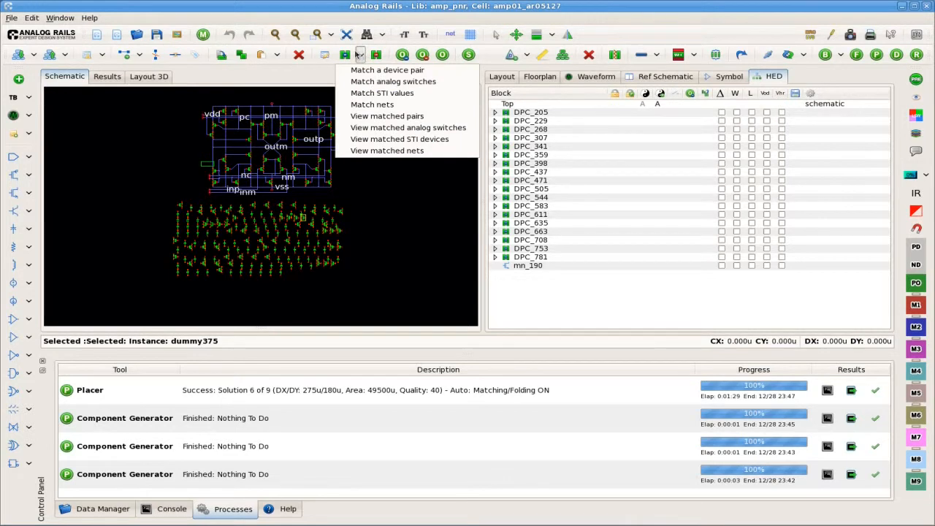
click(444, 119)
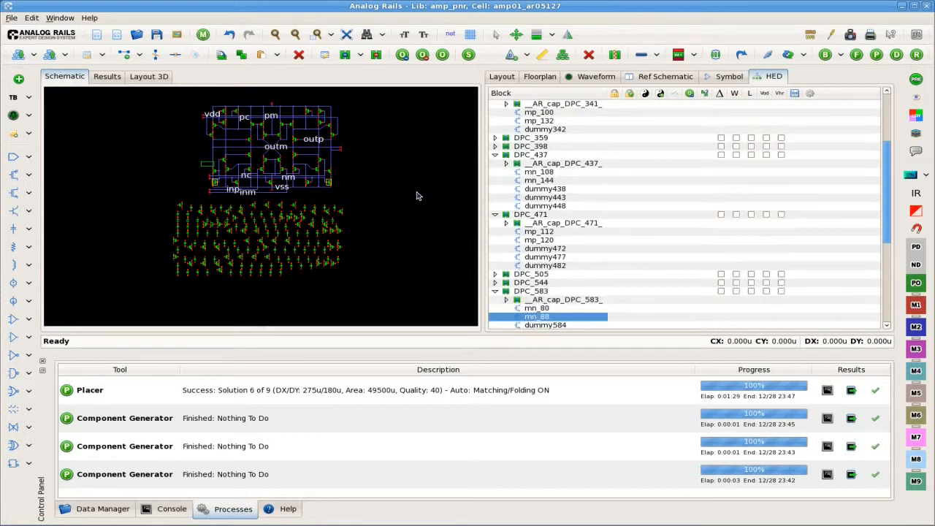
click(505, 77)
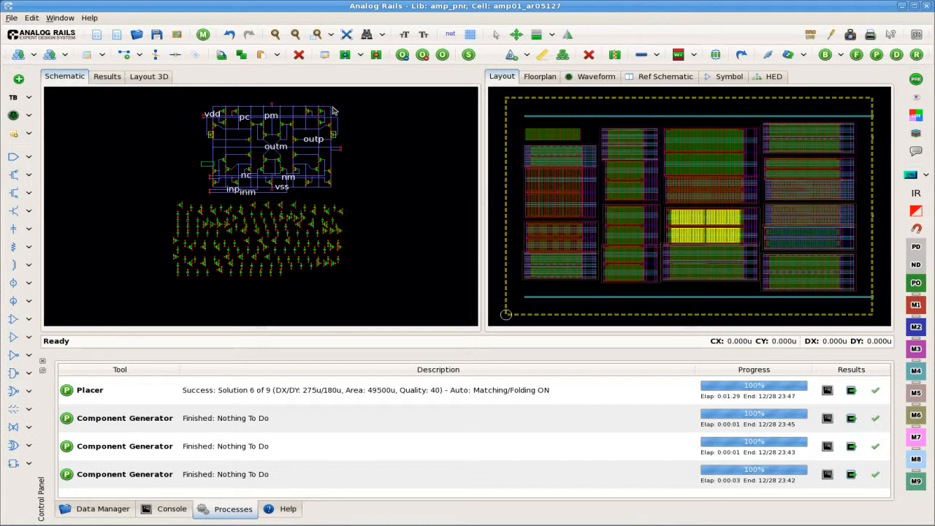
- Route the placed amplifier layout with the Differential Router and the Router
drag(201, 100, 386, 211)
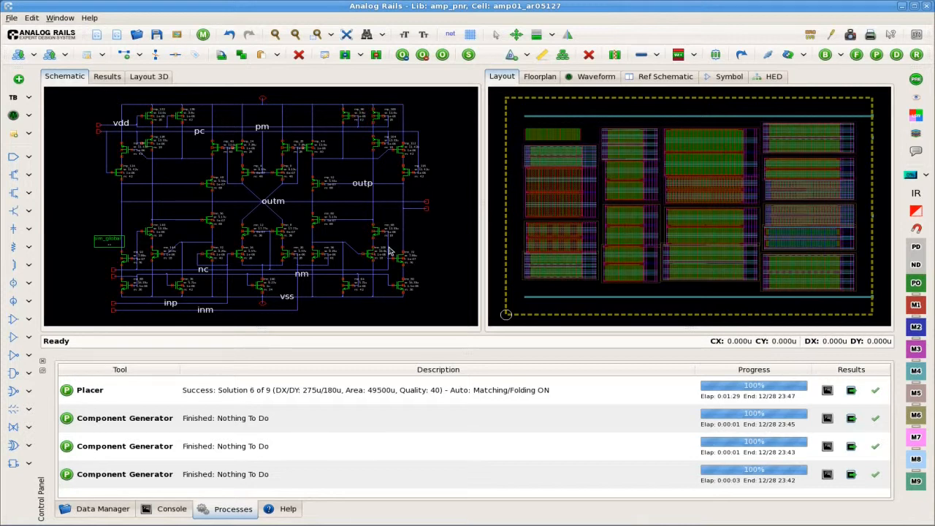
click(896, 55)
click(776, 346)
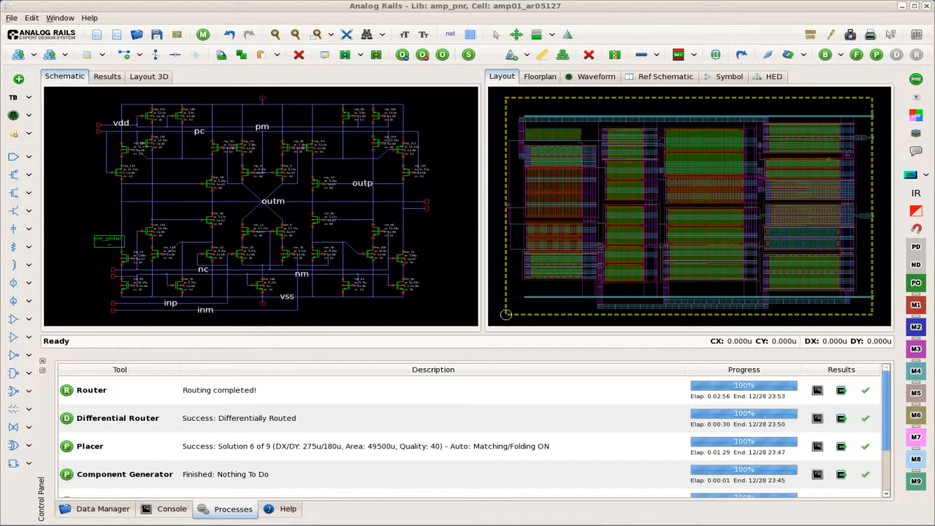
- Select net pm and other routed wires along the left and upper edges of the layout to inspect them
click(513, 247)
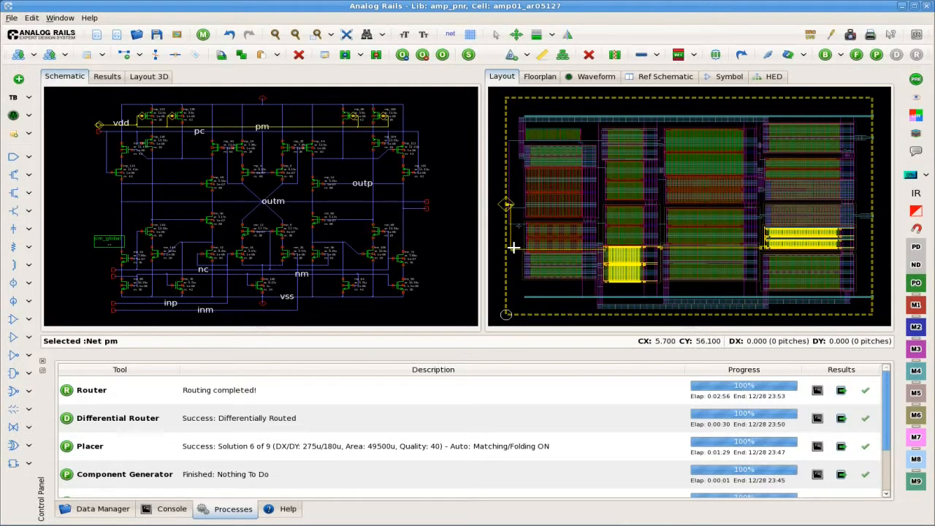
click(517, 227)
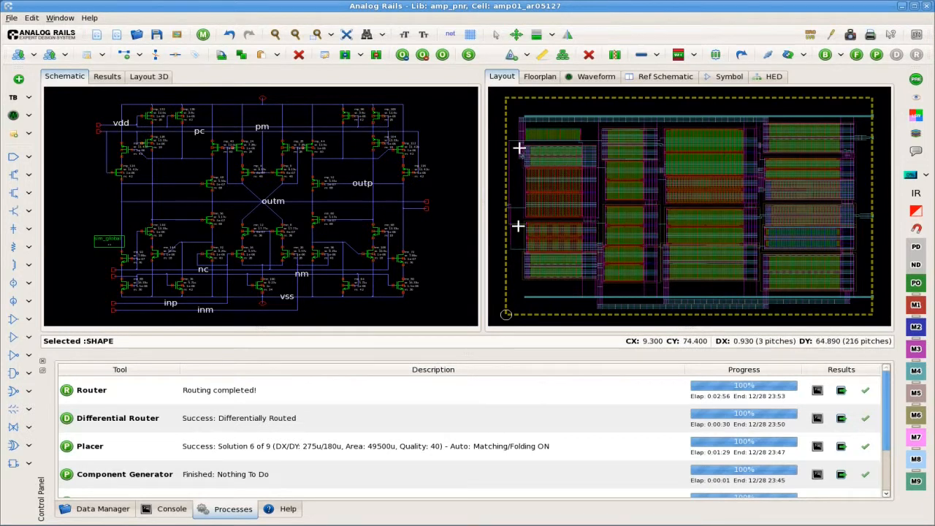
click(520, 149)
click(547, 117)
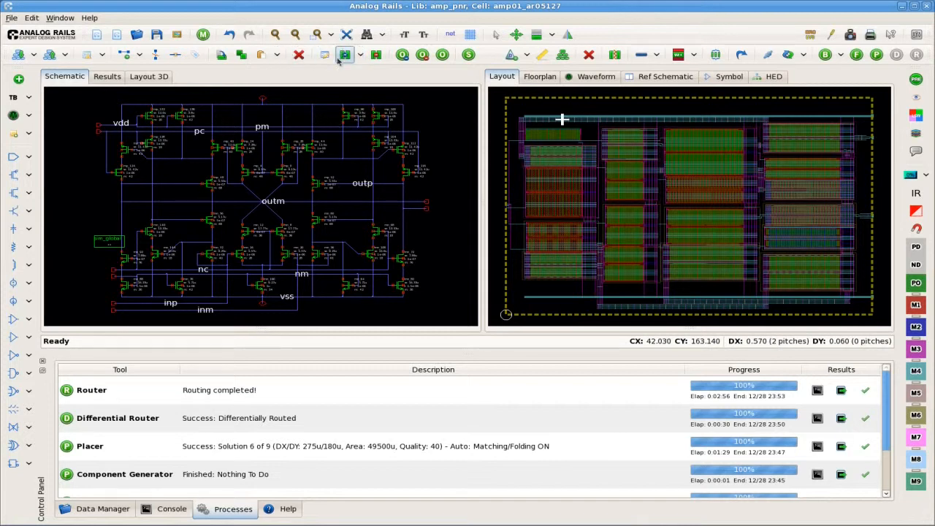
- View the matched nets and switch the schematic's net labels to capacitance values to compare the symmetric nets
click(361, 56)
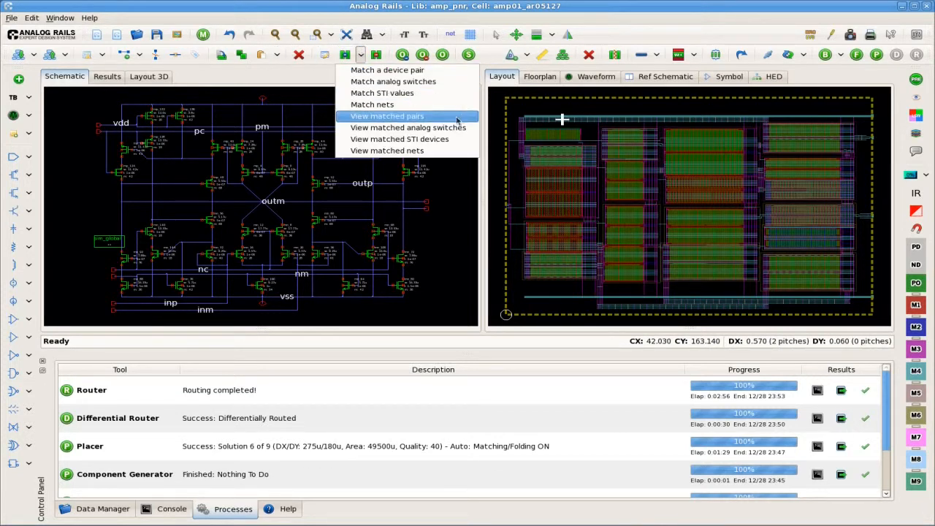
click(437, 151)
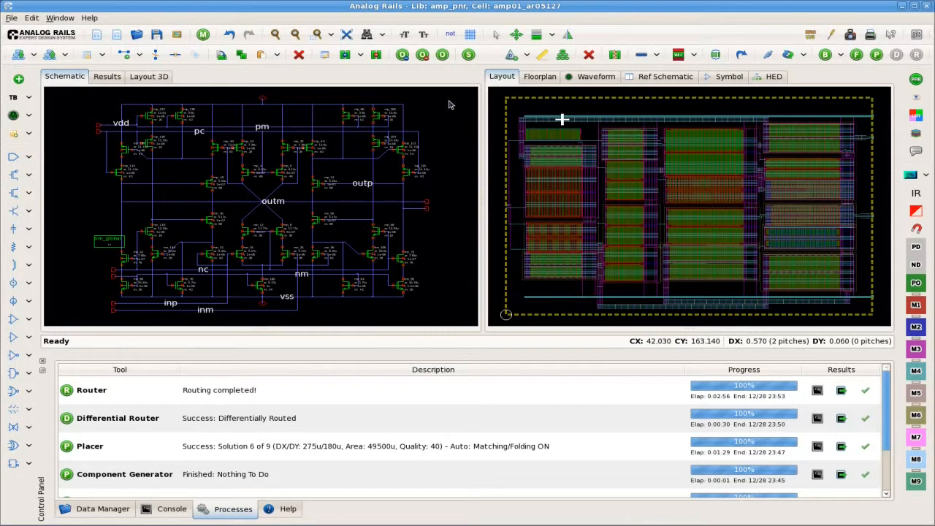
click(450, 36)
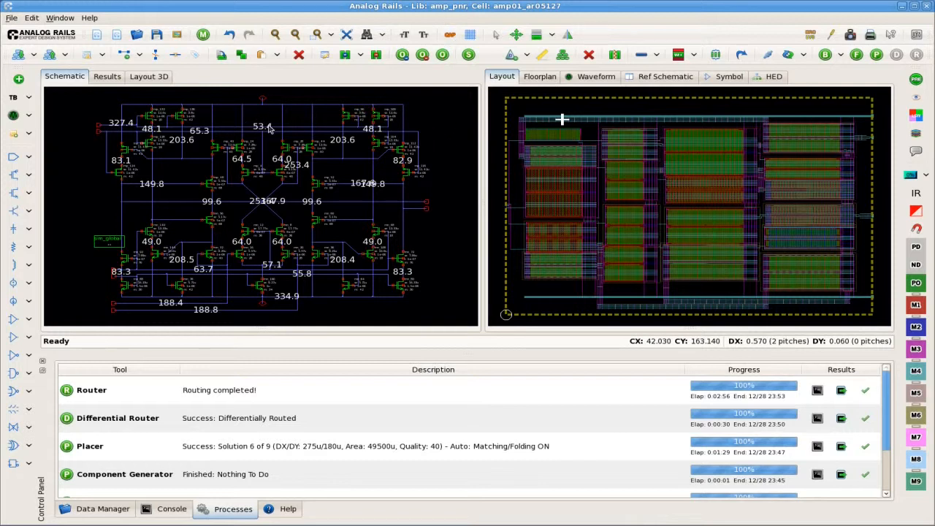
mouse_move(269, 128)
scroll(453, 183, down, 1)
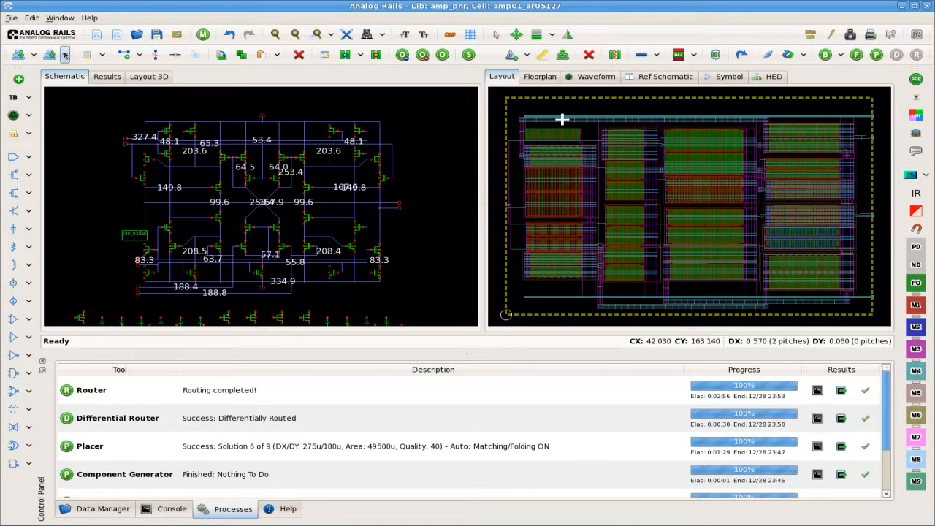
- Save the routed design as cell amp01_pnr_j in library janLib
click(157, 35)
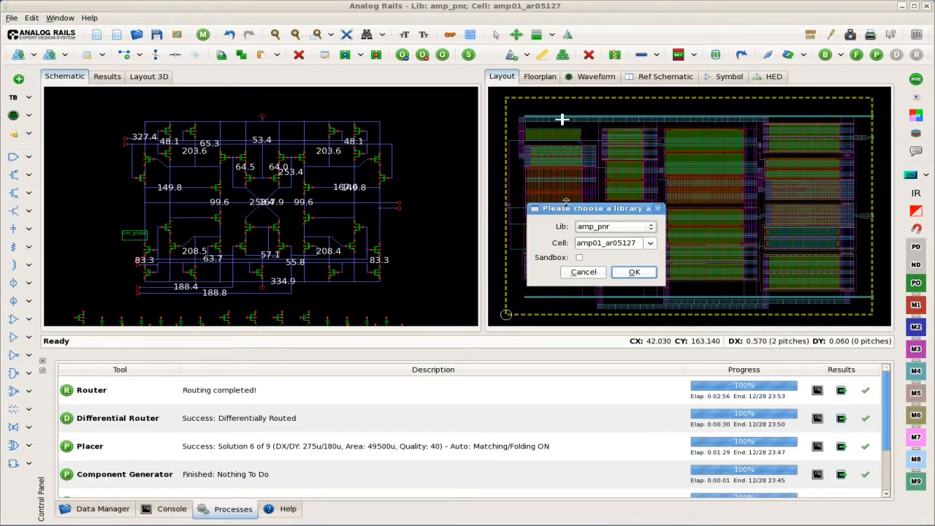
click(628, 227)
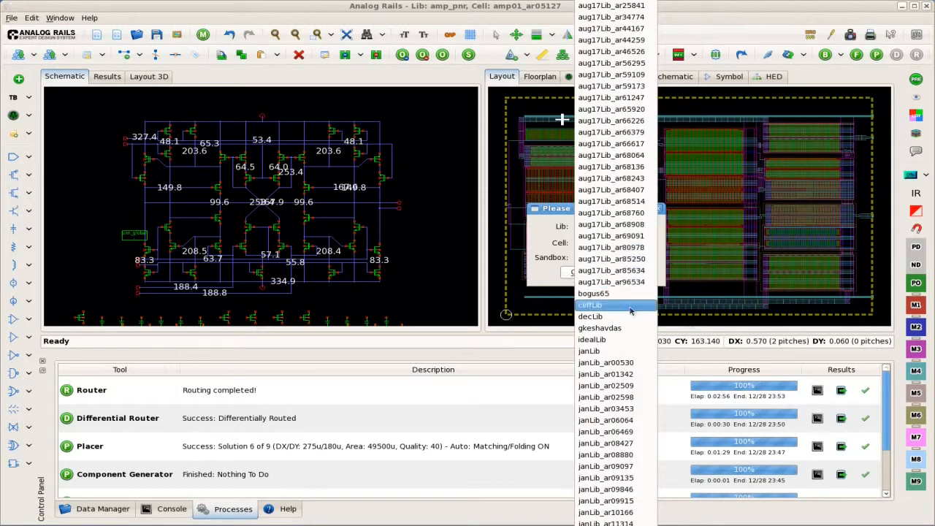
click(629, 353)
drag(640, 242, 605, 242)
text(pnr)
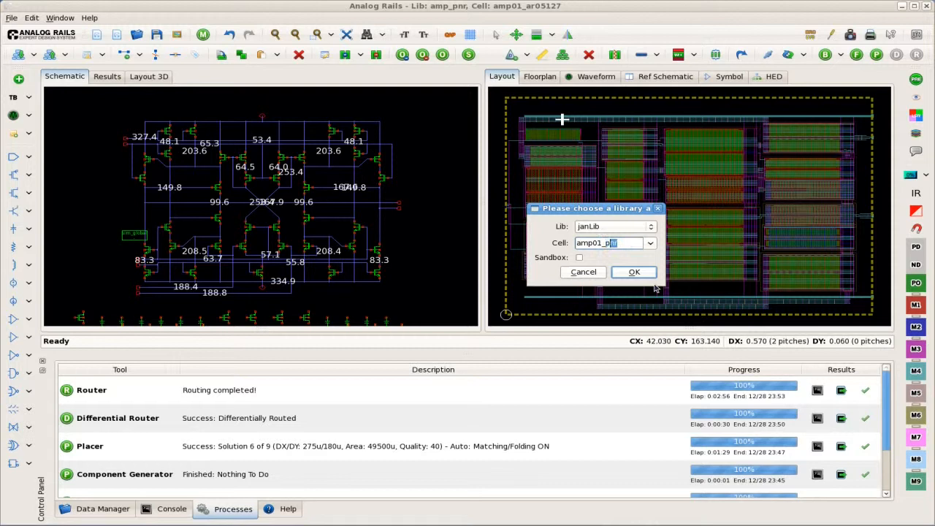
text(_)
text(i)
key(Return)
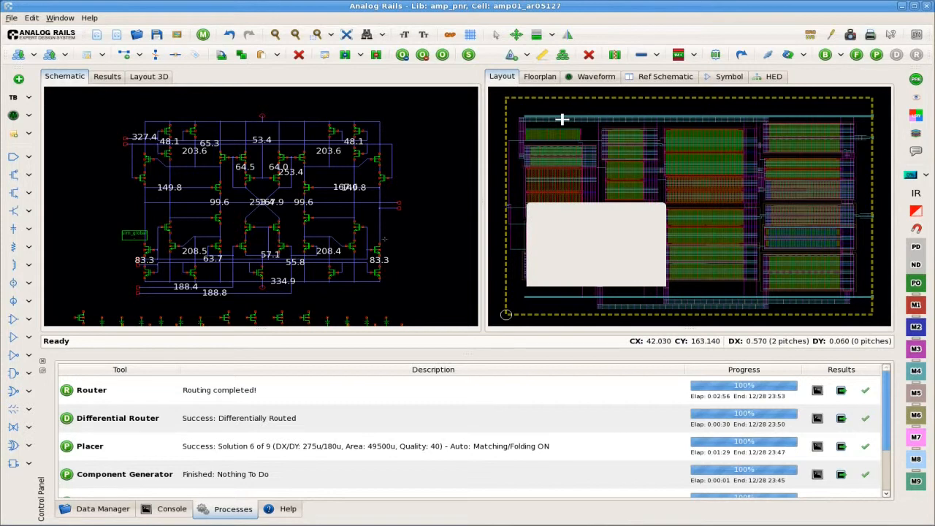
- Pop back to the parent pipeline design, saving the changed amplifier cell
click(66, 56)
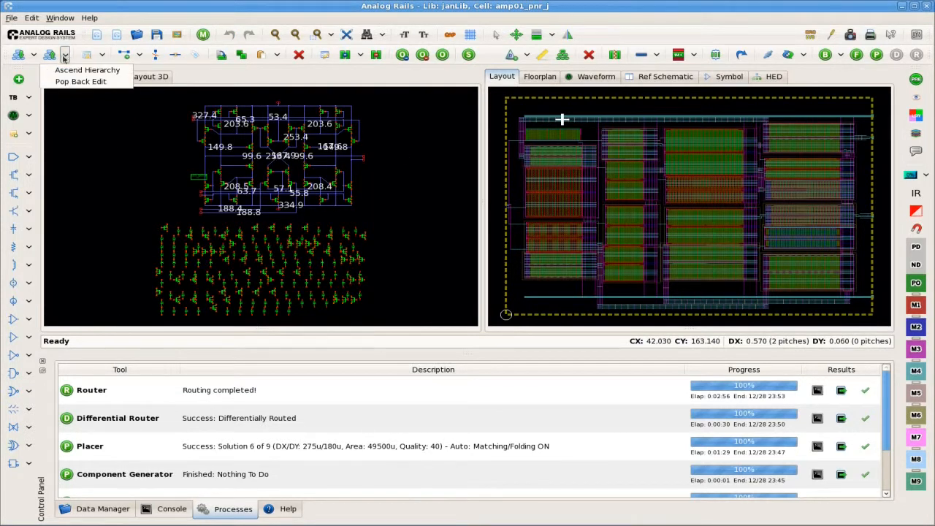
click(92, 83)
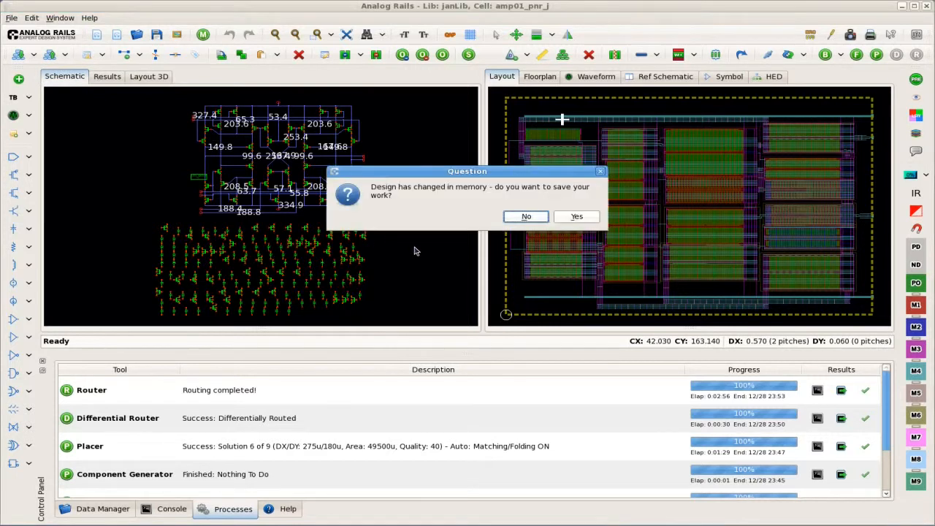
click(596, 218)
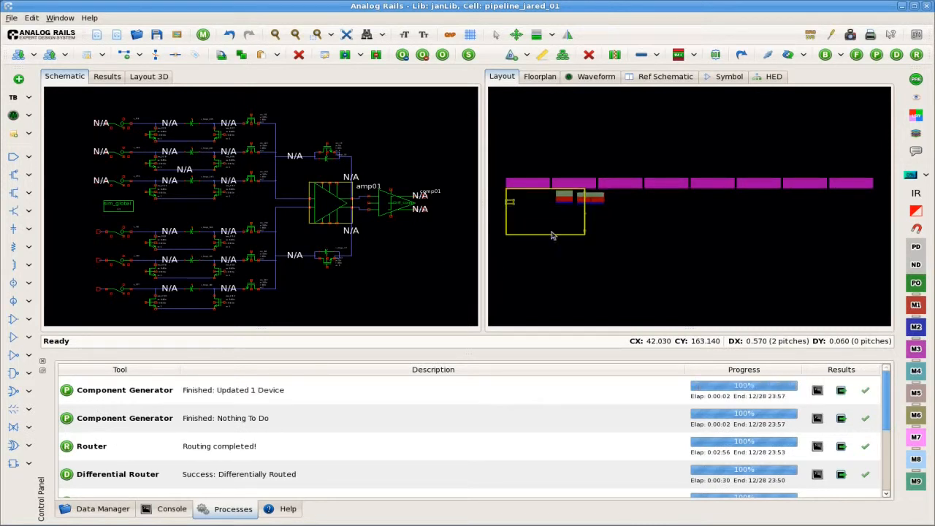
- Move the amp01 block below the other devices in the pipeline layout and display all hierarchy levels
drag(543, 235, 557, 252)
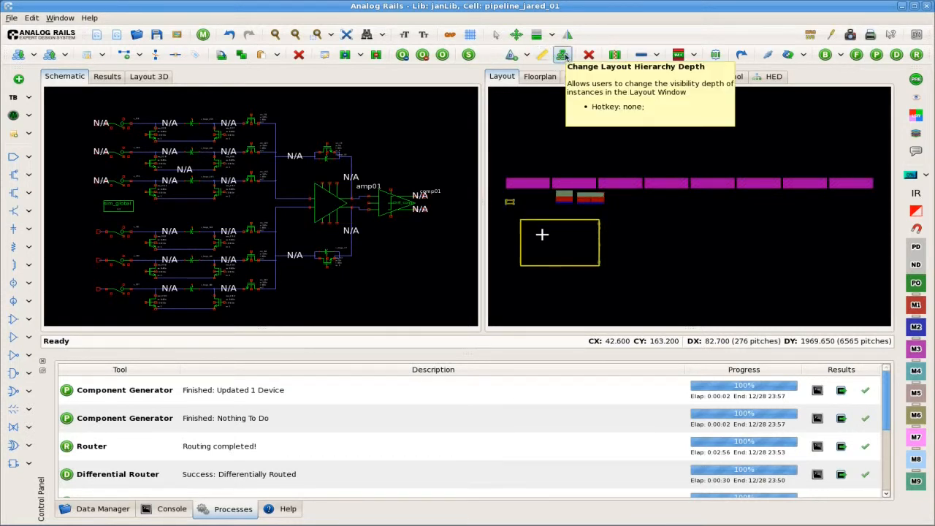
click(562, 55)
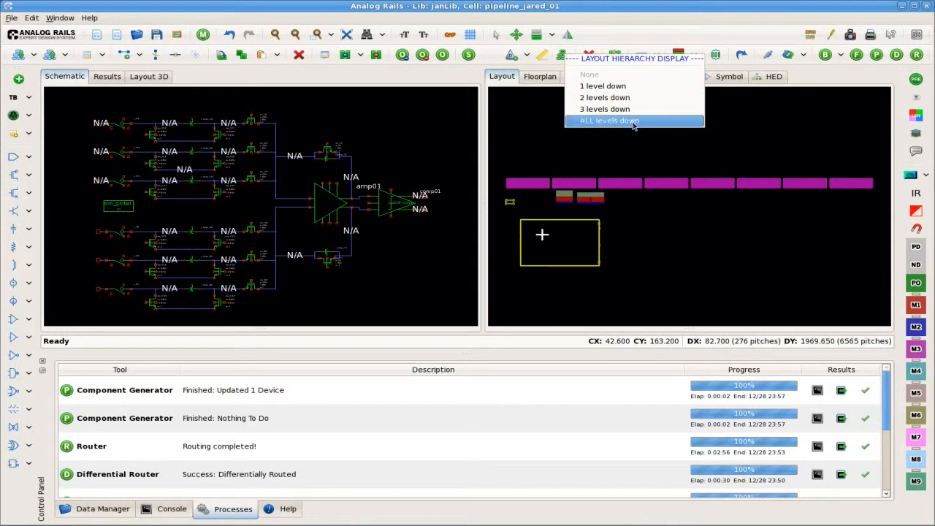
click(610, 121)
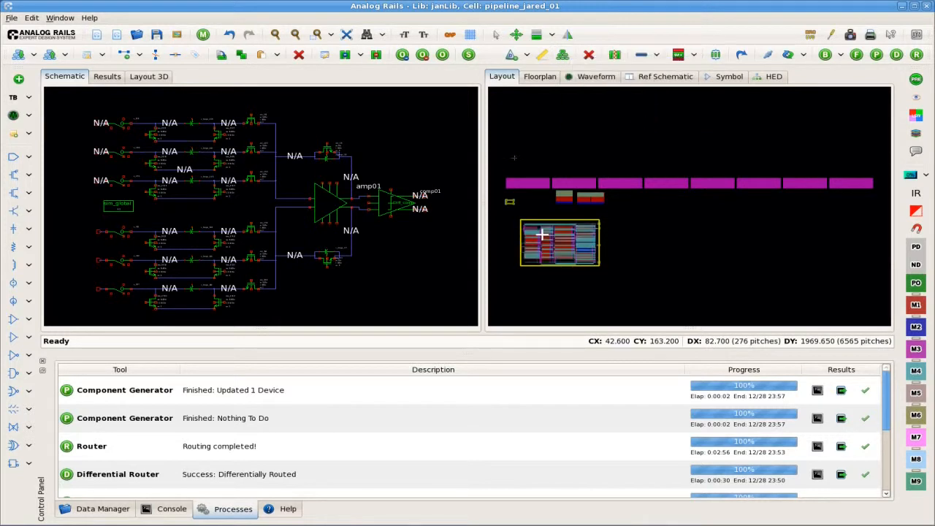
- Inspect the amp01 block's internal layout and move the block farther below the neighbouring devices
drag(508, 210, 622, 275)
scroll(606, 183, up, 2)
scroll(605, 183, down, 2)
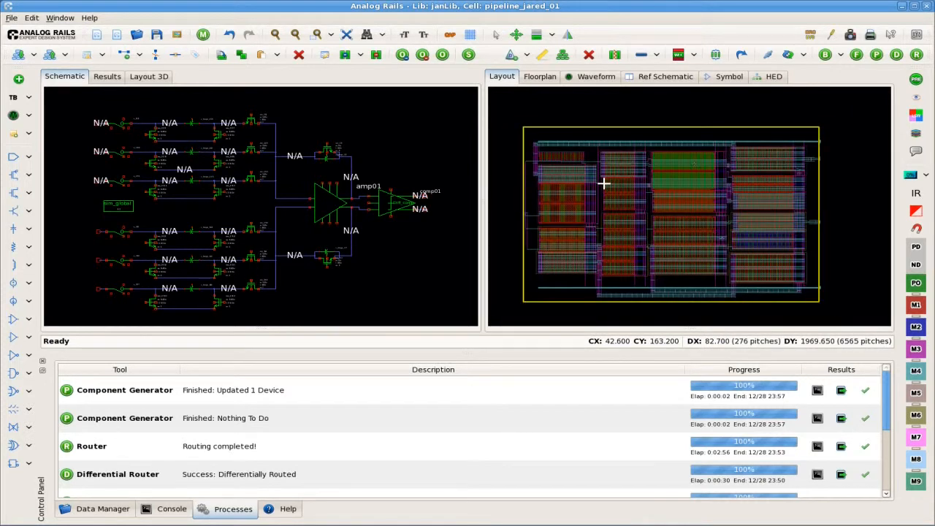
scroll(605, 183, down, 3)
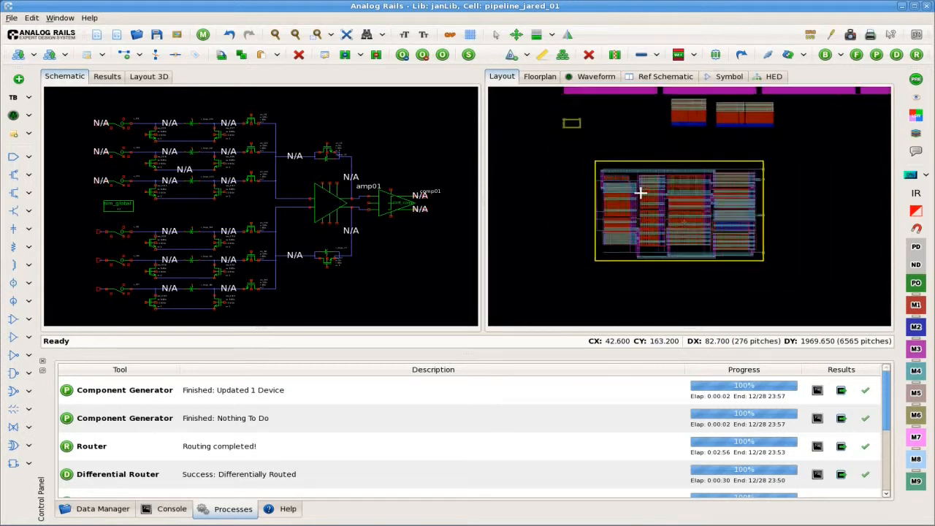
click(660, 229)
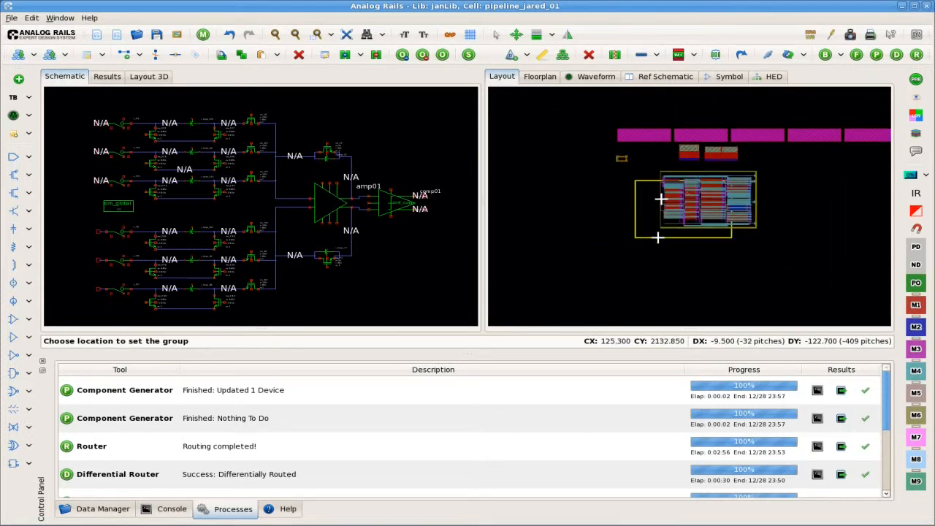
click(703, 254)
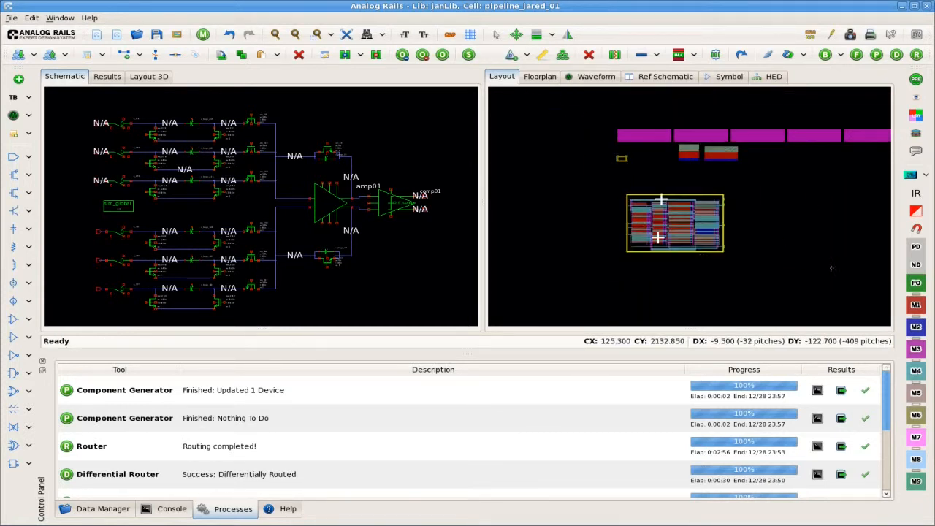
- Set the hierarchy property of the amp01 instance to S (Smash) and regenerate its layout
key(f)
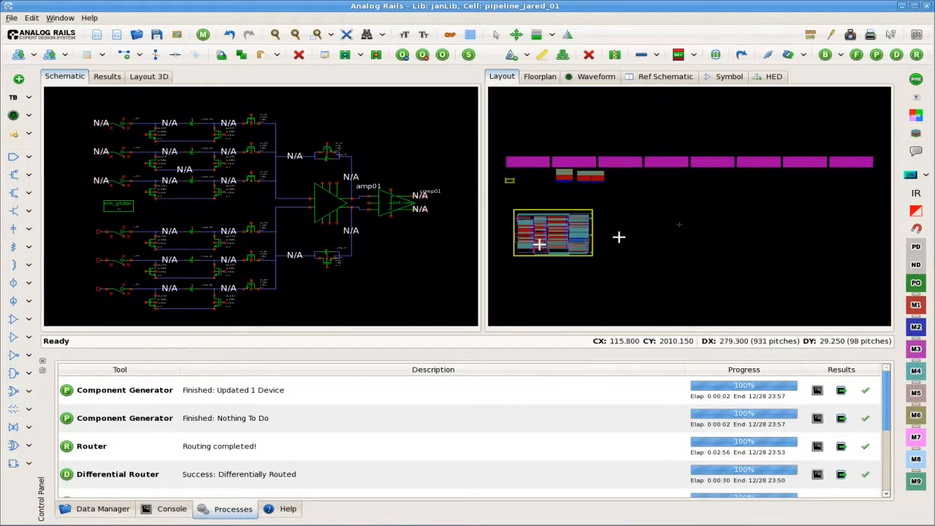
double_click(325, 202)
drag(595, 155, 413, 289)
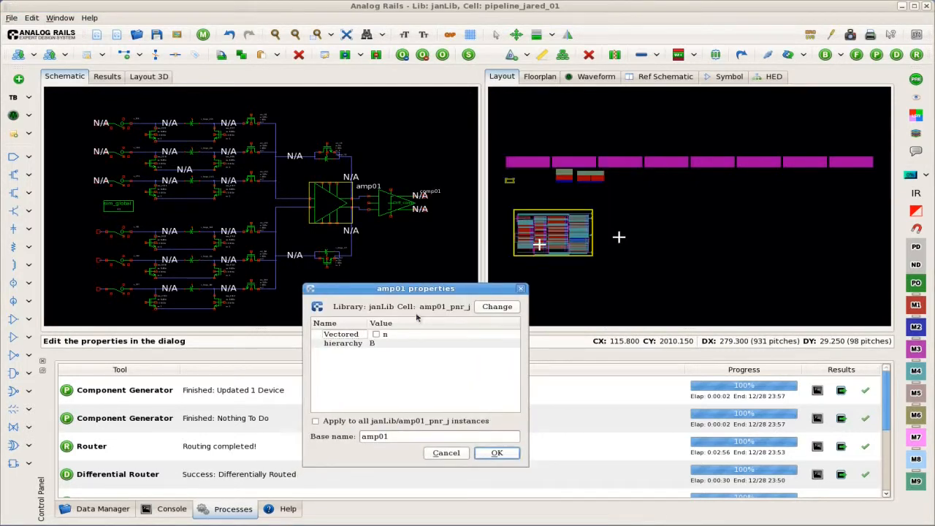
click(386, 344)
click(397, 345)
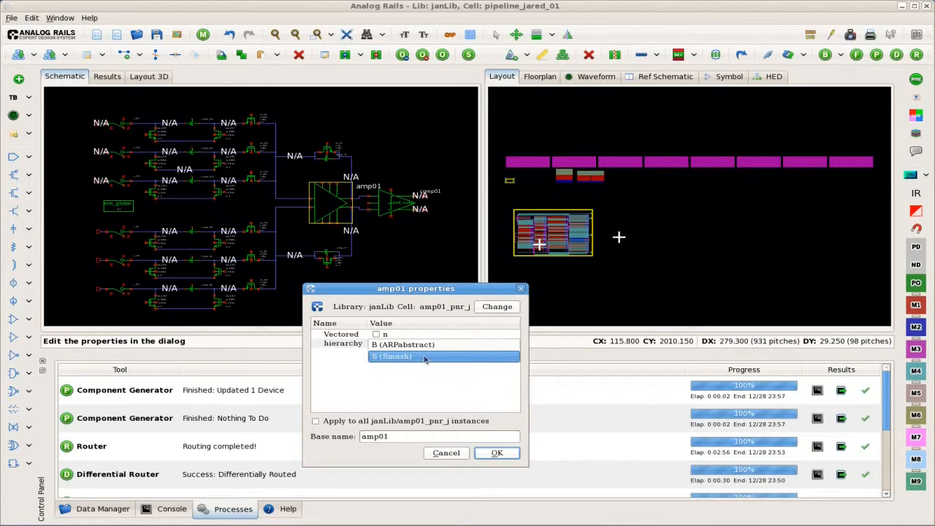
click(426, 359)
click(497, 453)
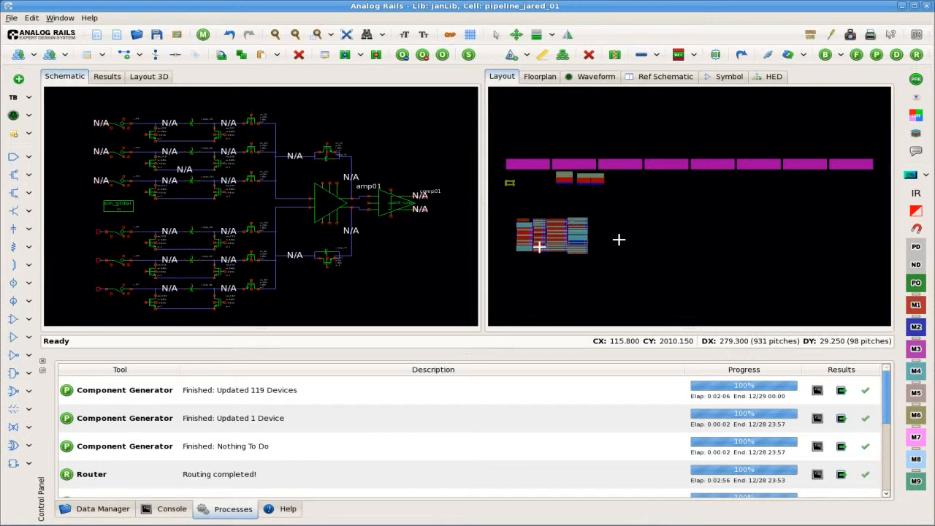
- Move three individual device groups out of the smashed amp01 block to empty areas around it
click(569, 221)
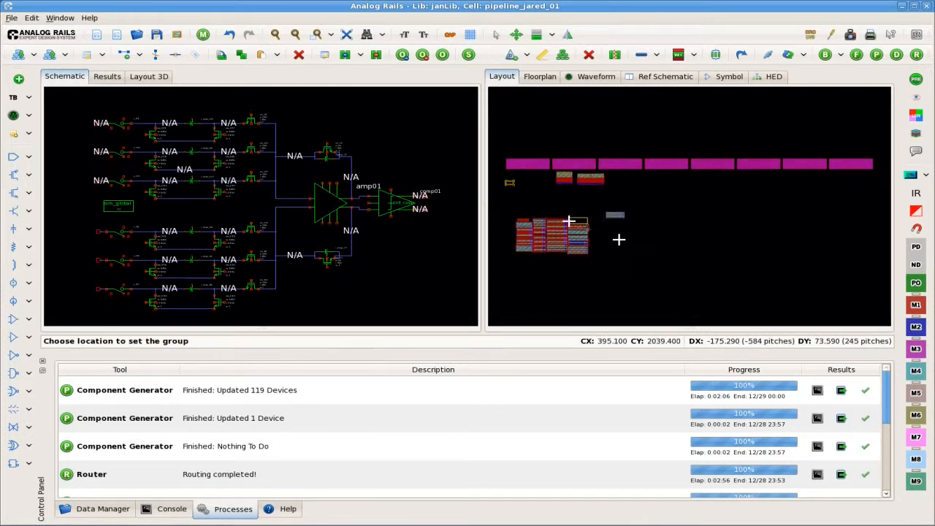
click(632, 236)
drag(573, 227, 642, 239)
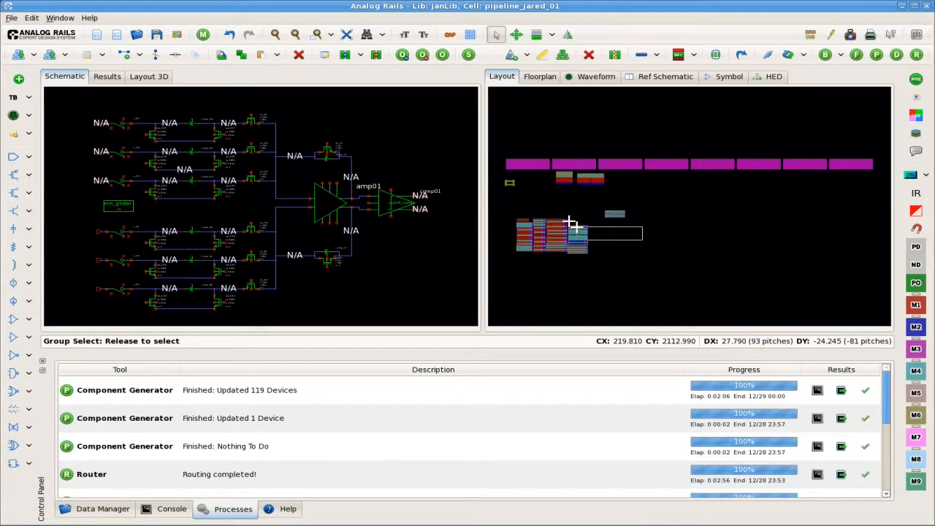
drag(577, 228, 576, 250)
click(581, 250)
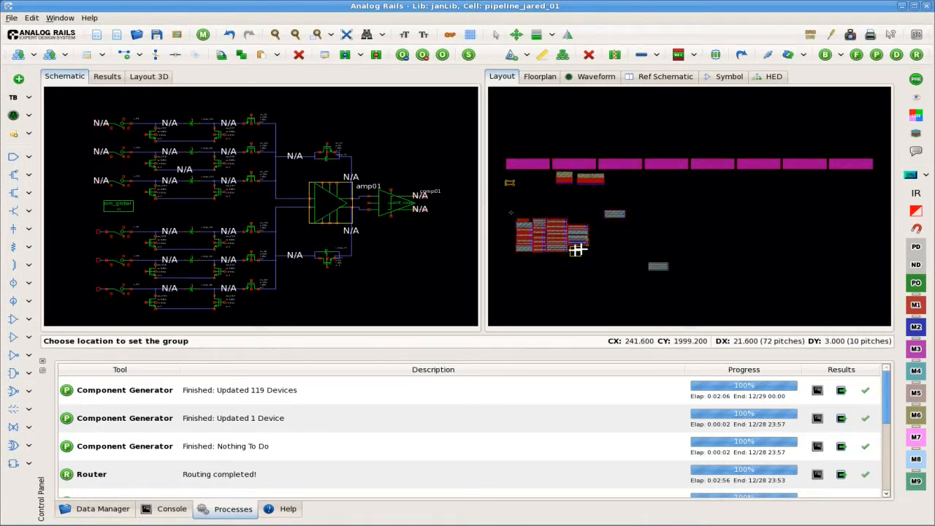
click(581, 249)
mouse_move(525, 220)
mouse_down()
mouse_move(507, 209)
mouse_move(522, 219)
mouse_up()
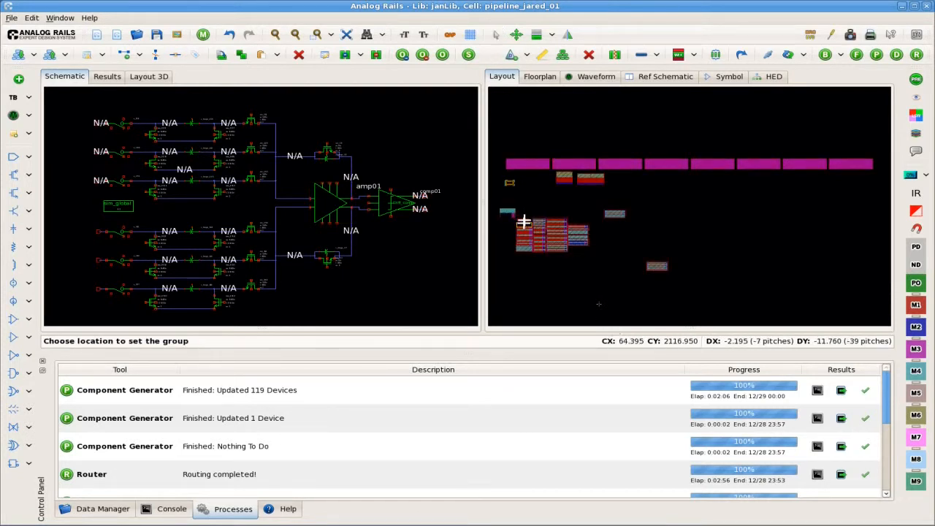
click(524, 221)
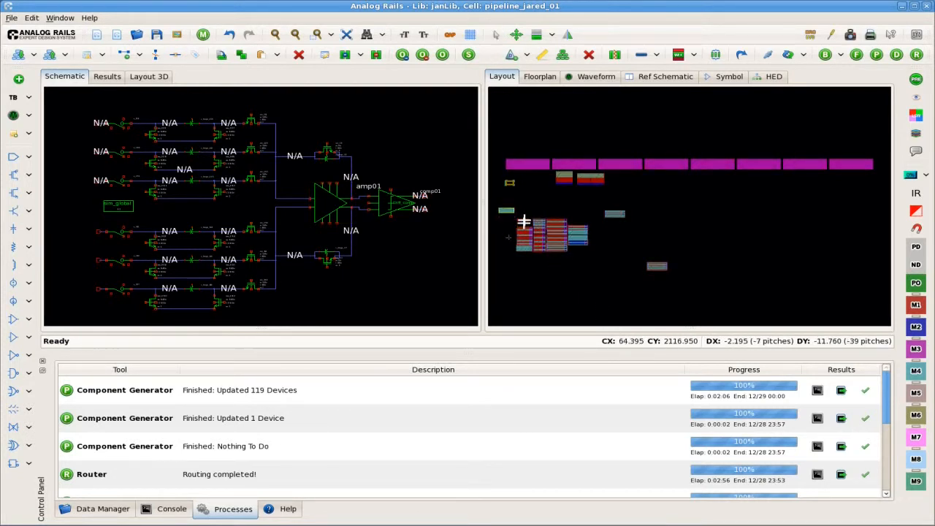
- Descend into the schematic of the amp01 instance from the pipeline design and bring its central transistors into view
click(322, 212)
click(19, 56)
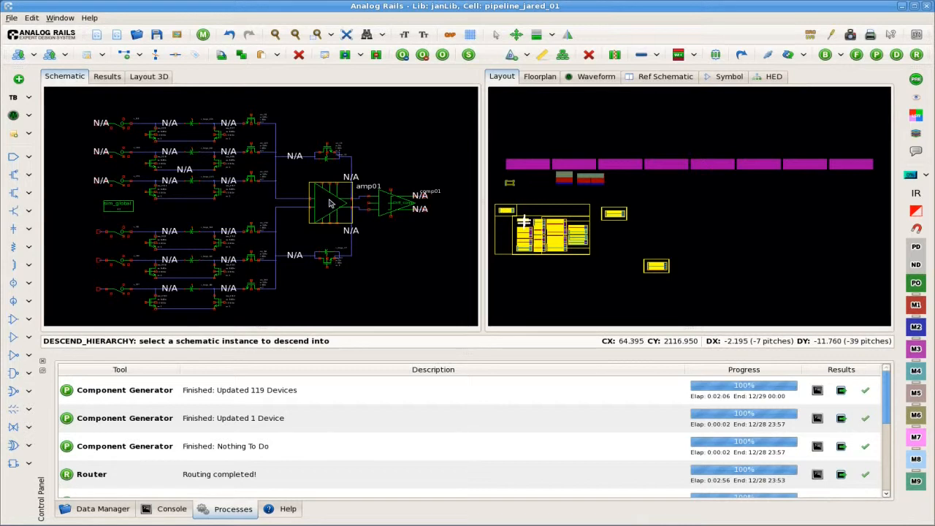
click(379, 285)
drag(285, 212, 358, 262)
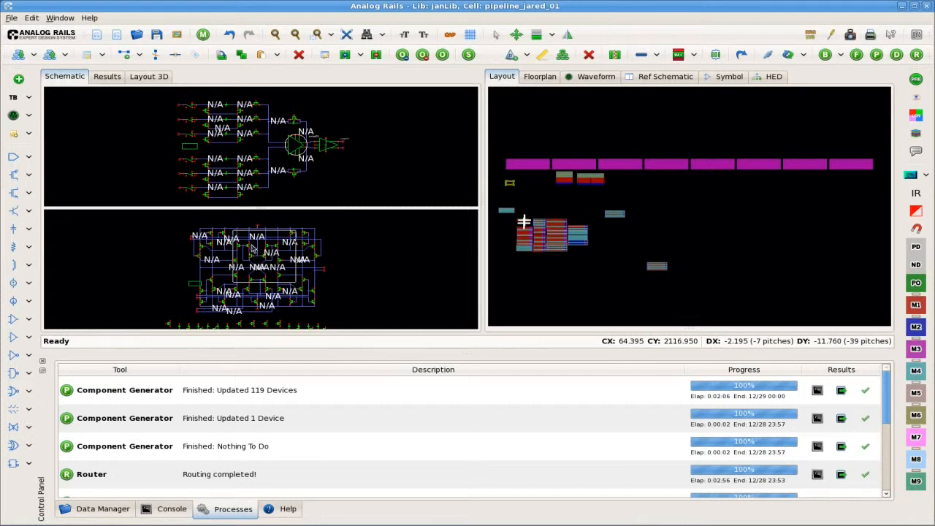
scroll(252, 249, up, 3)
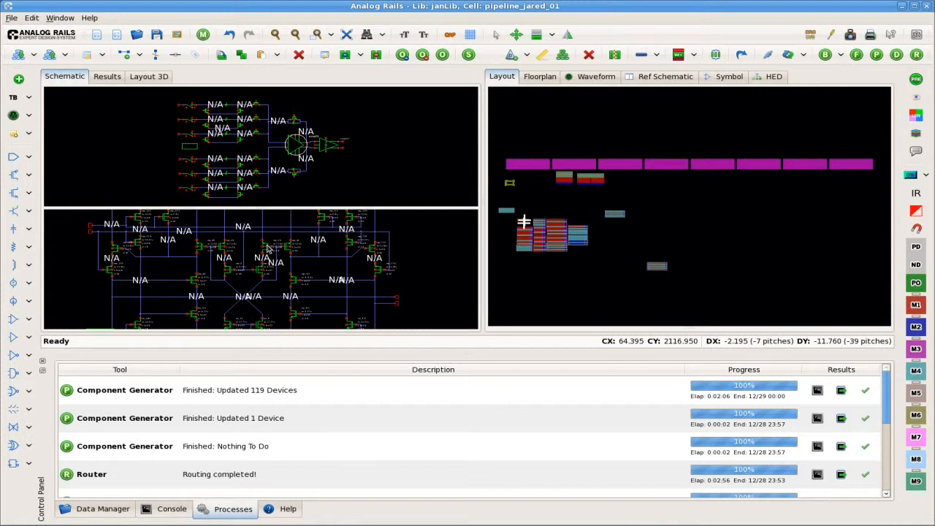
- Cross-probe amp01's pmos4 transistors and internal nets against the layout, and pop back to the pipeline design, saving the changed cell
click(268, 249)
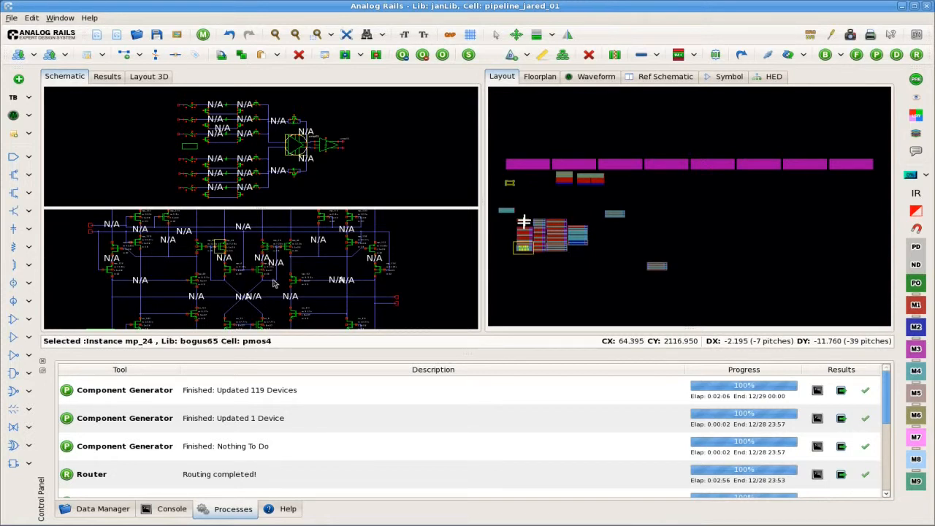
key(Tab)
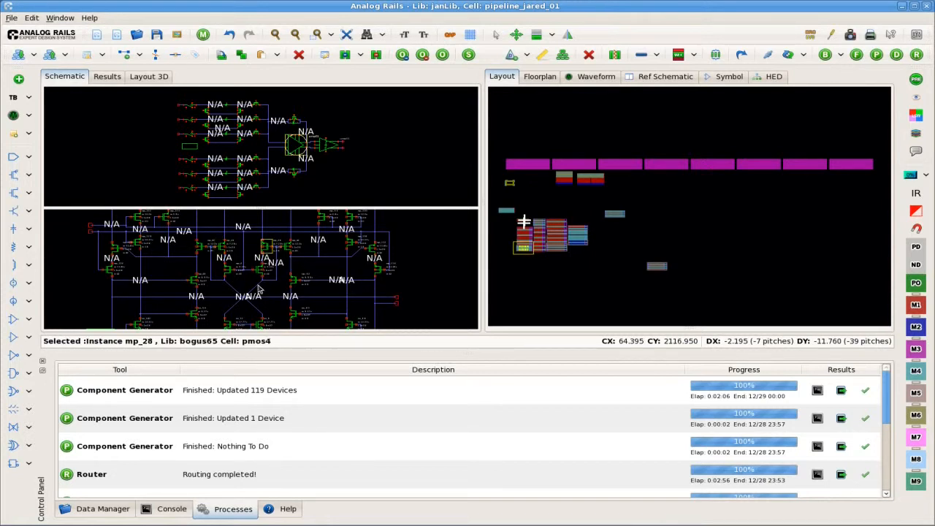
key(Tab)
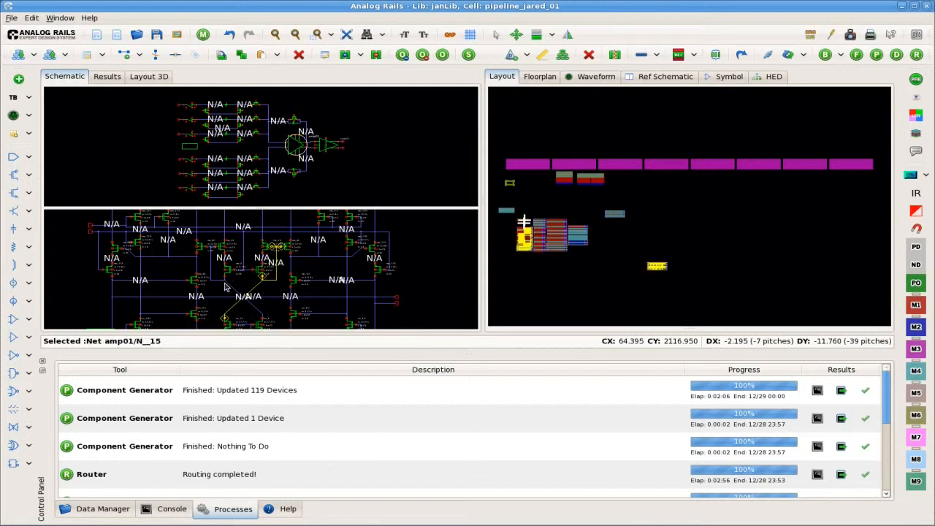
key(Tab)
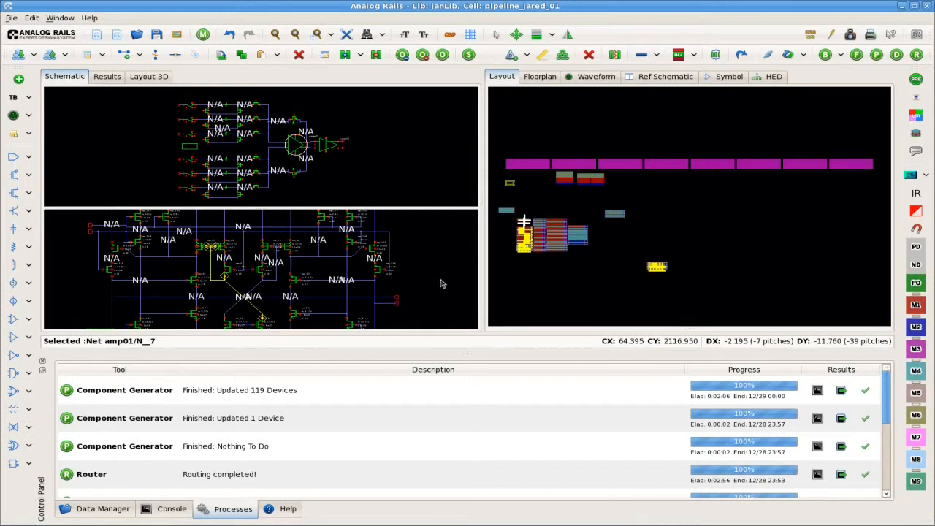
key(Tab)
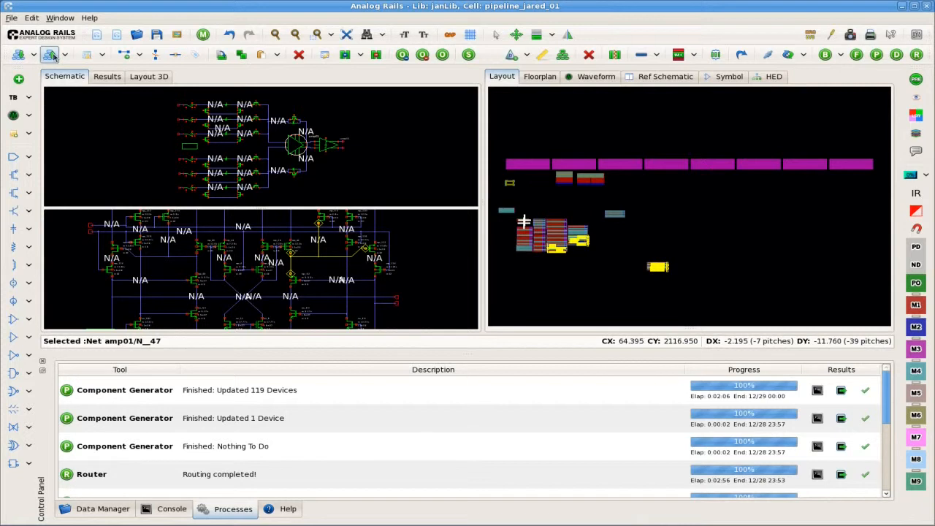
click(52, 57)
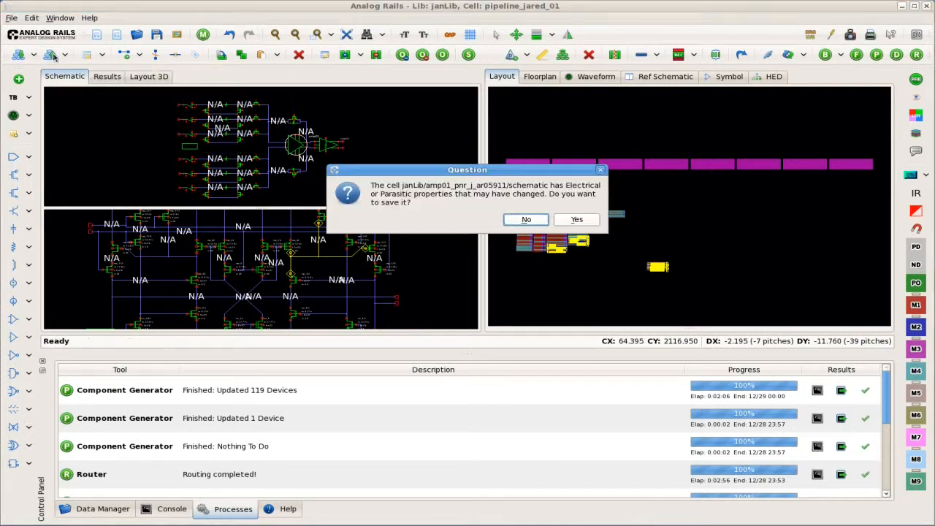
click(558, 221)
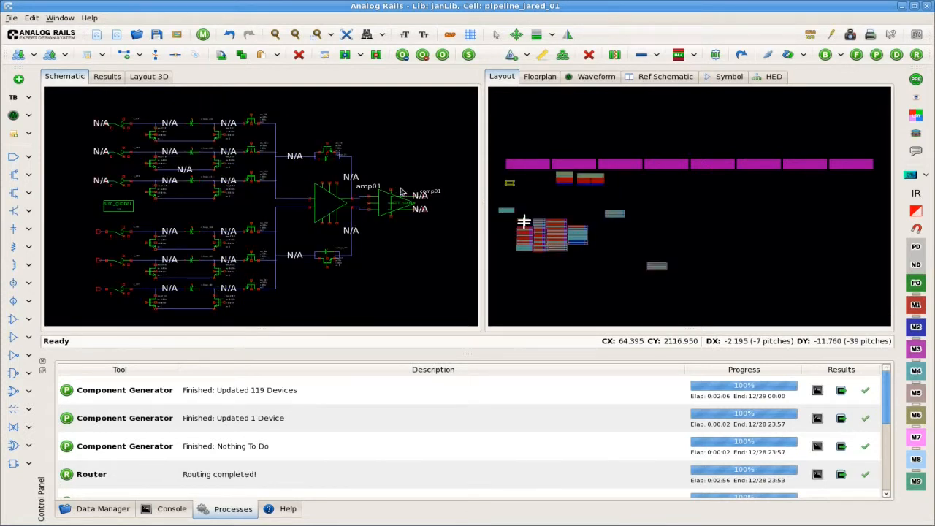
- Set the hierarchy property of the amp01 instance back to B (ARPabstract) and regenerate it as a single block
double_click(322, 205)
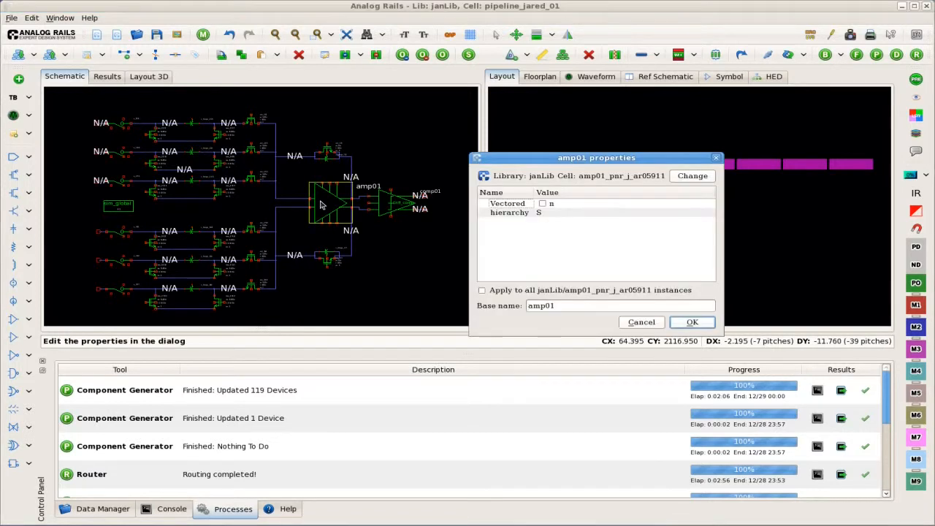
click(570, 213)
click(566, 213)
click(567, 217)
click(583, 256)
click(692, 322)
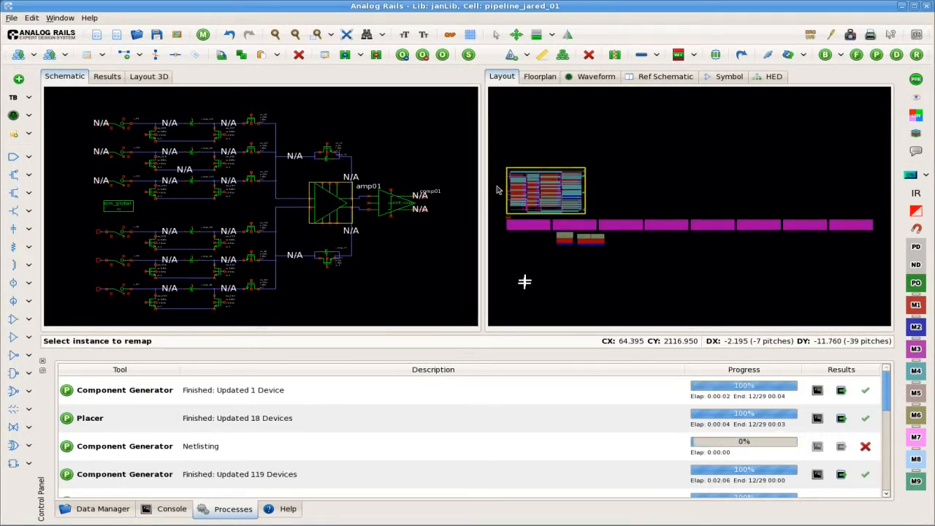
- Review the layout-lock and hierarchy settings of the pipeline's blocks in the HED view and return to the layout
click(771, 77)
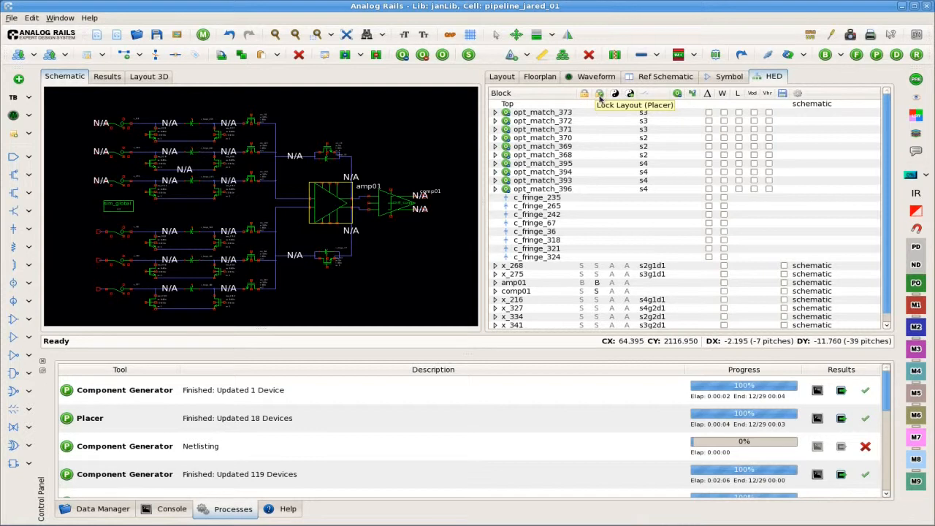
scroll(603, 245, down, 1)
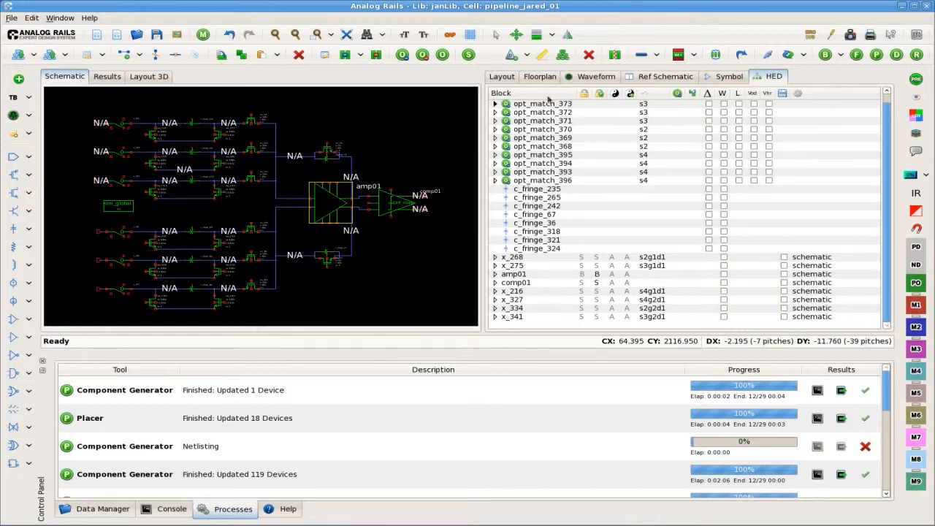
click(502, 77)
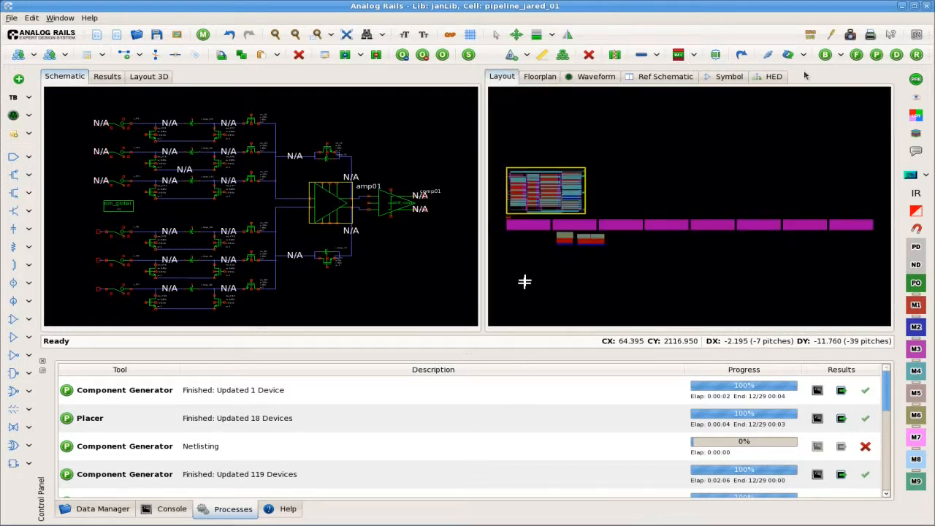
- Floorplan the pipeline and place solution 9 of 9 in sandbox library janLib_ar06312, keeping the default analog settings and declining to save the design
click(857, 55)
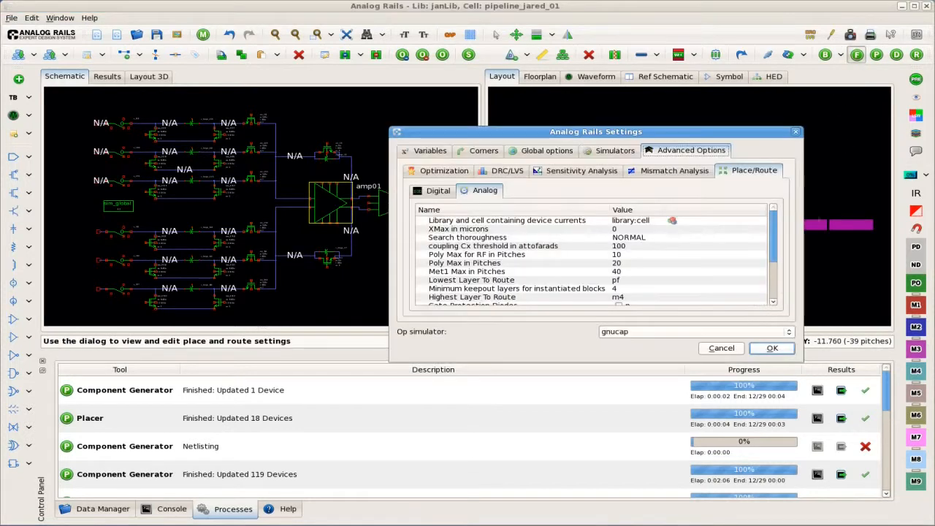
click(774, 349)
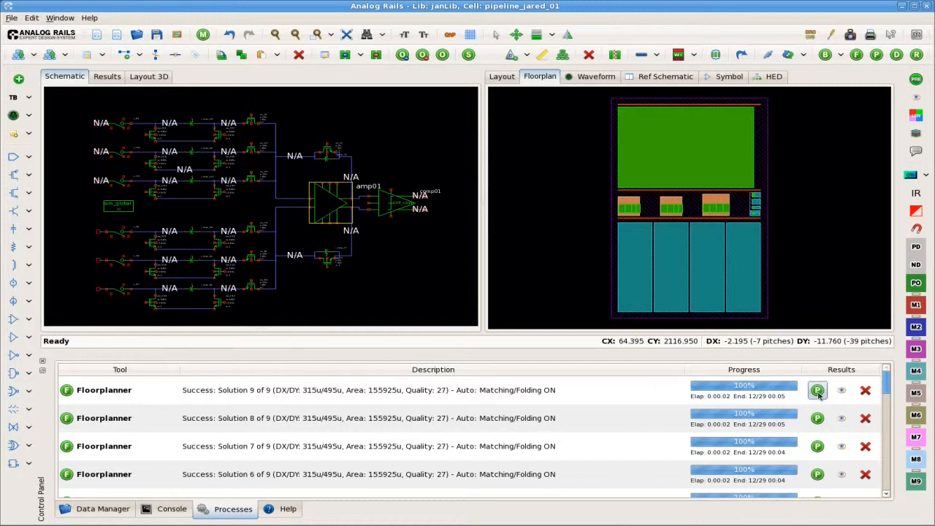
click(818, 392)
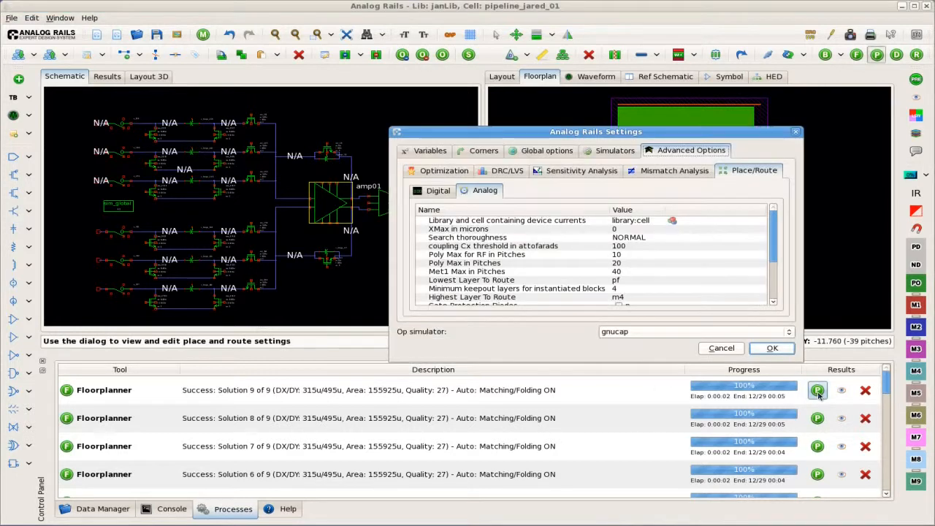
click(766, 353)
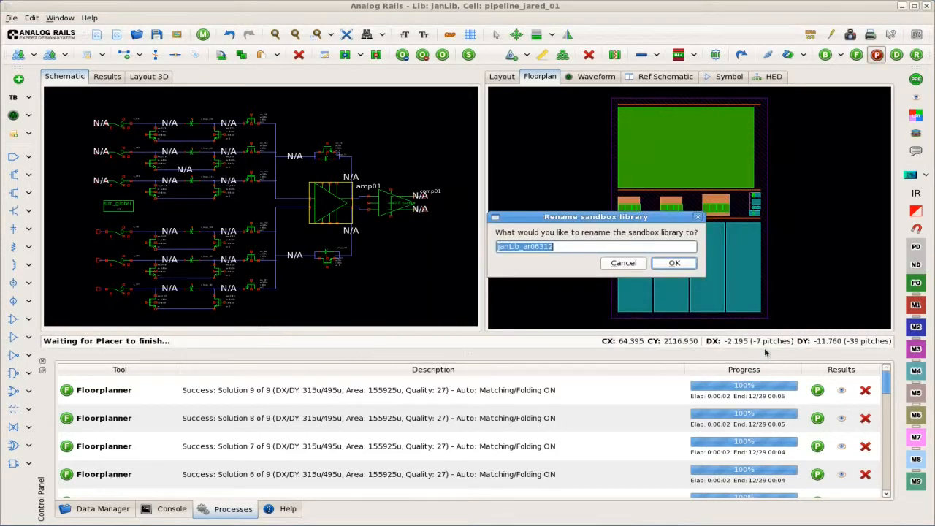
click(680, 265)
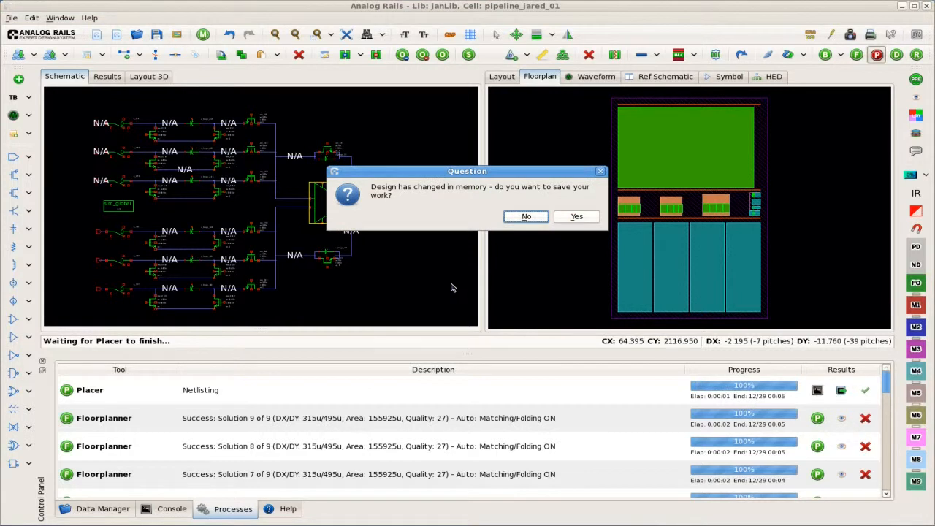
click(526, 217)
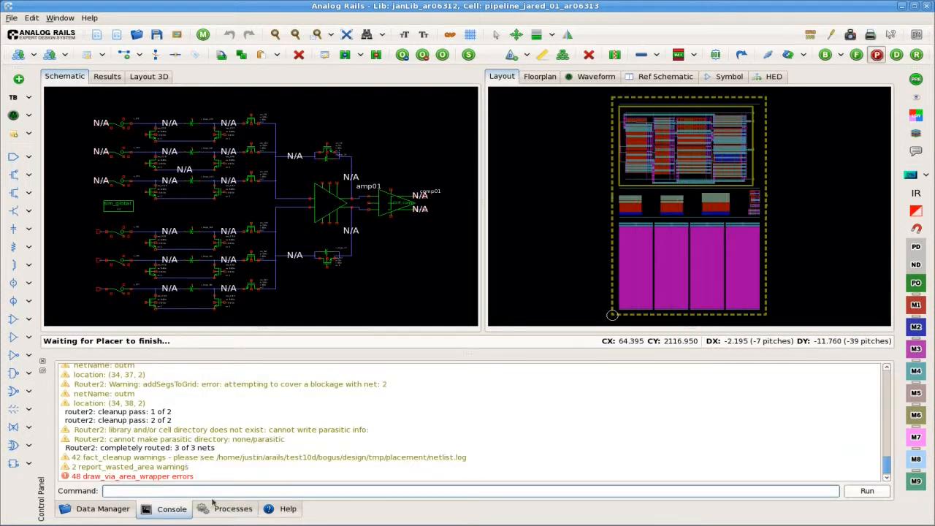
- Route the placed pipeline layout with the Differential Router and the Router, keeping the current settings
click(219, 509)
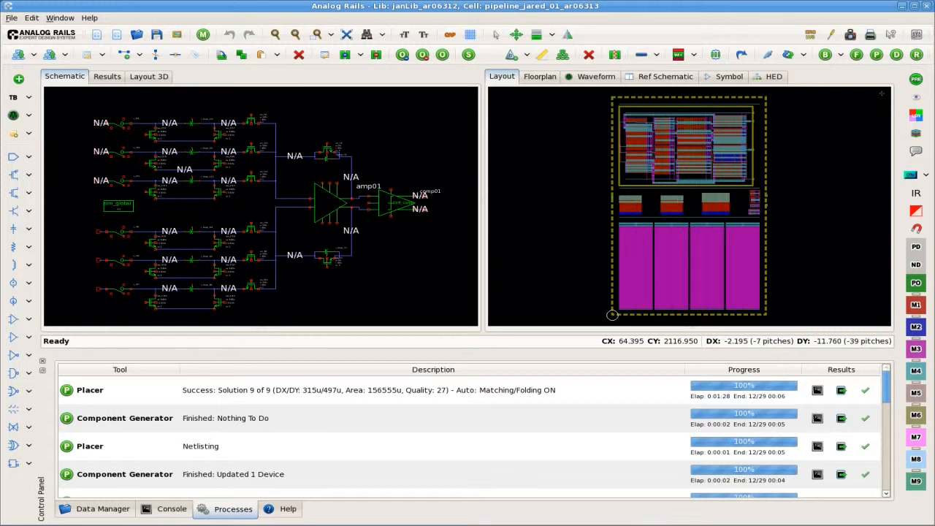
click(897, 56)
click(772, 349)
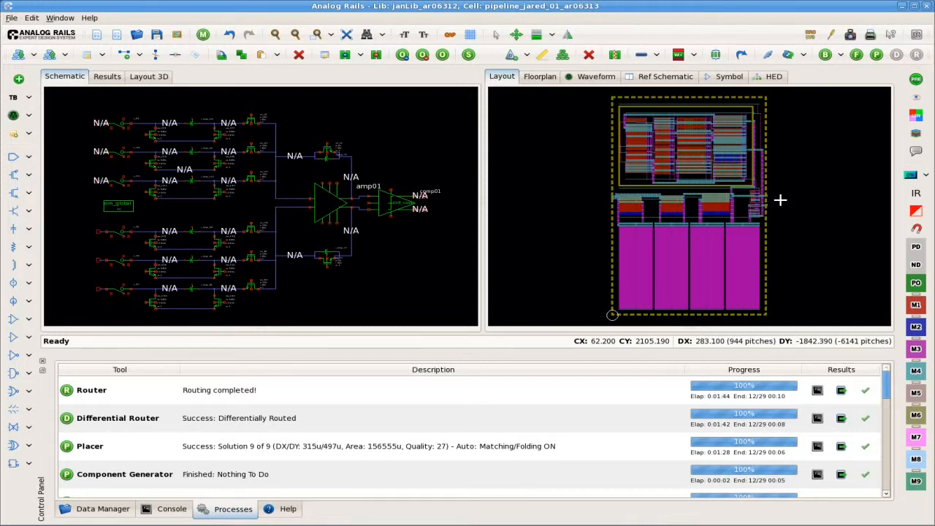
- Inspect the routed wiring below the amp01 block up close and review the pipeline's block list in the HED view
drag(709, 162, 806, 237)
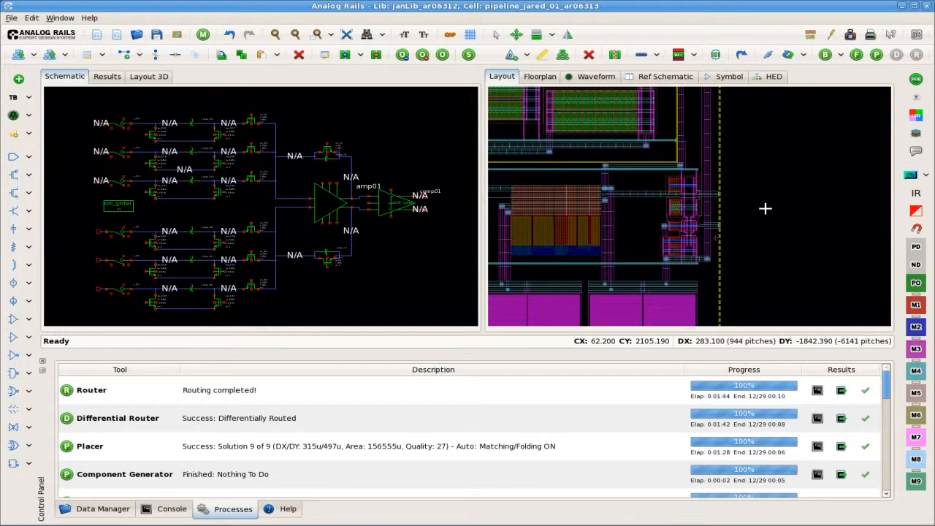
key(f)
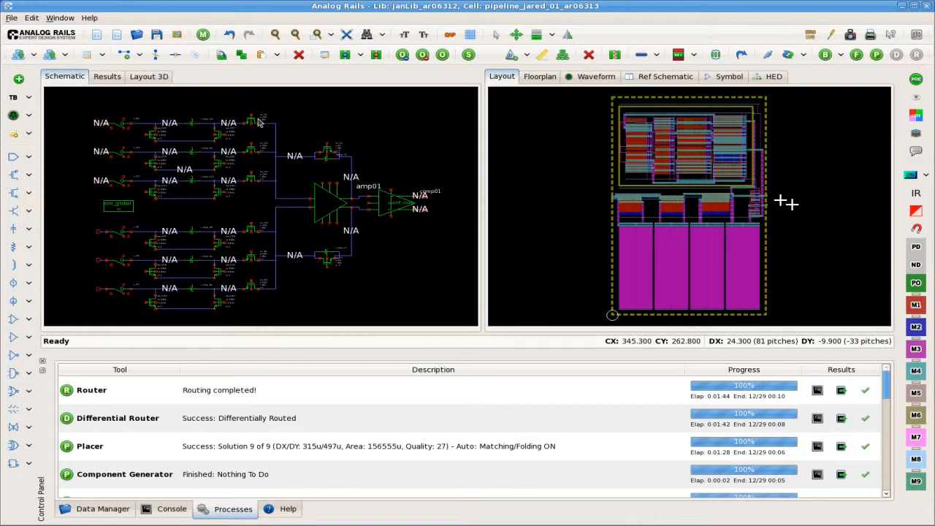
click(775, 77)
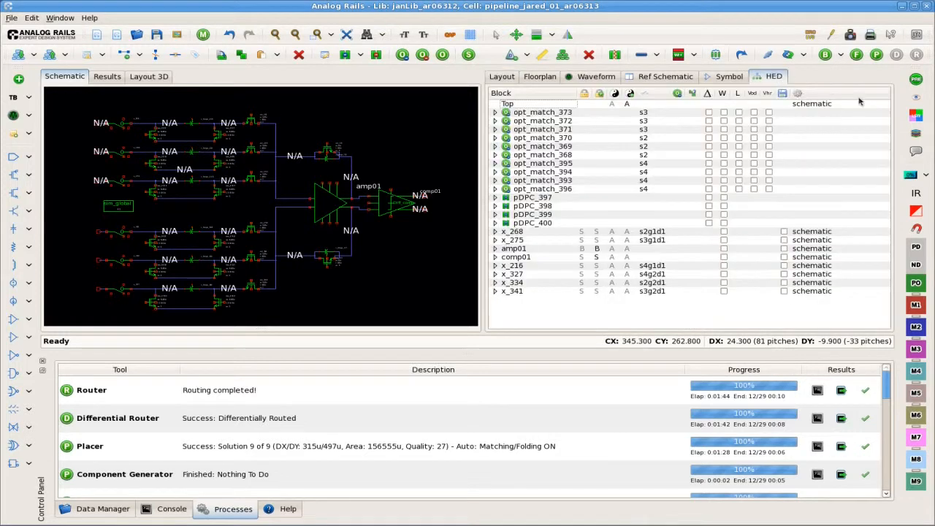
- Set the amp01 block's layout-lock option to S in the HED view, matching comp01, and return to the layout
click(496, 249)
click(496, 249)
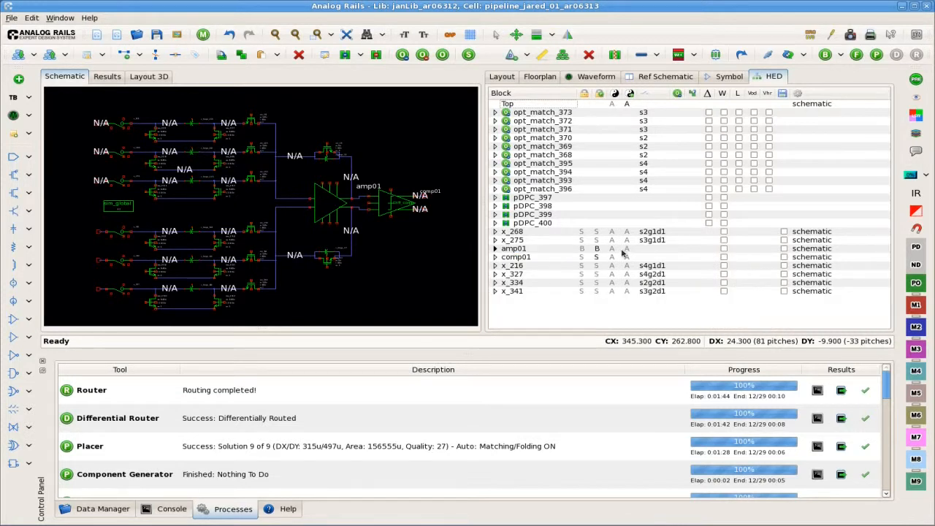
click(599, 250)
click(601, 251)
click(604, 264)
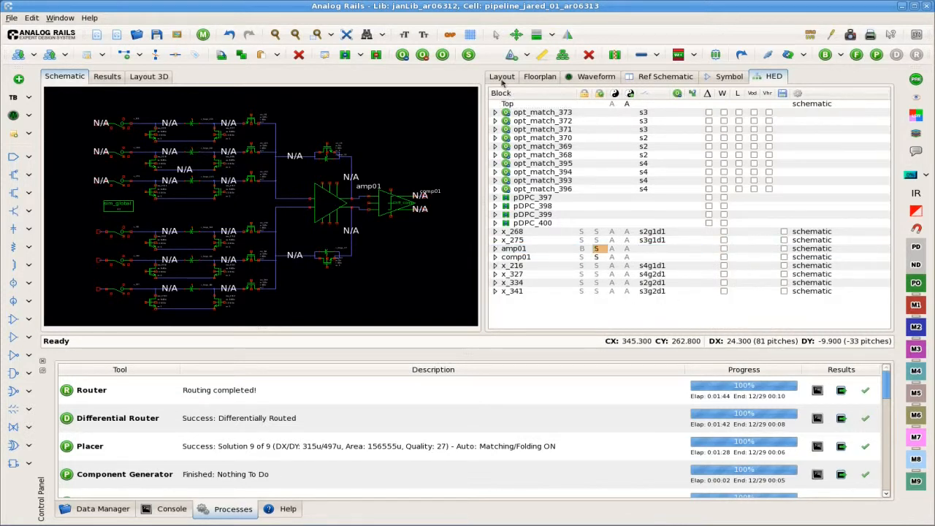
click(502, 76)
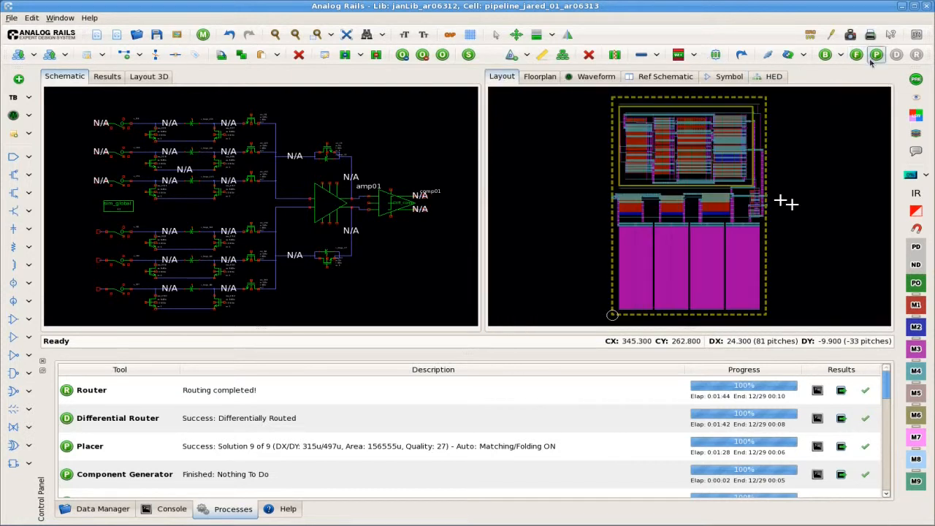
- Remove all routes from the layout and floorplan the pipeline again, keeping the current analog place and route settings
click(917, 80)
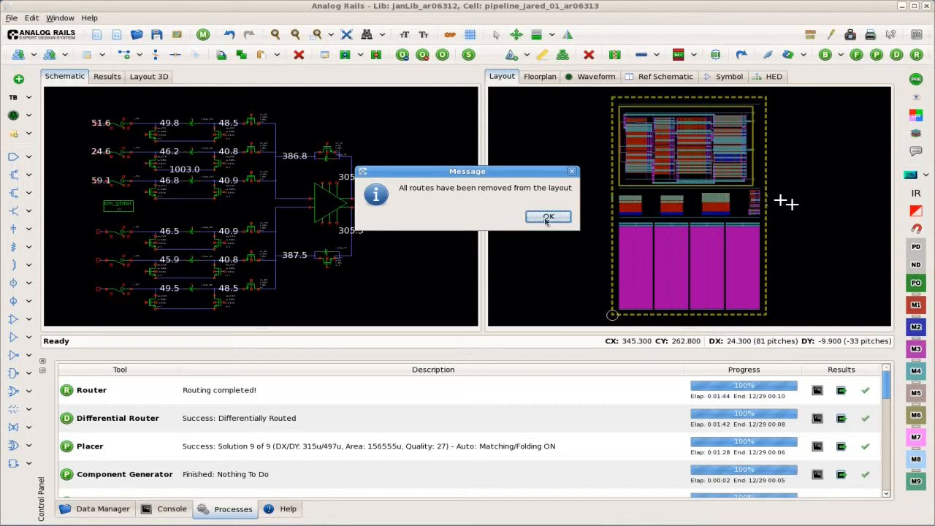
click(548, 217)
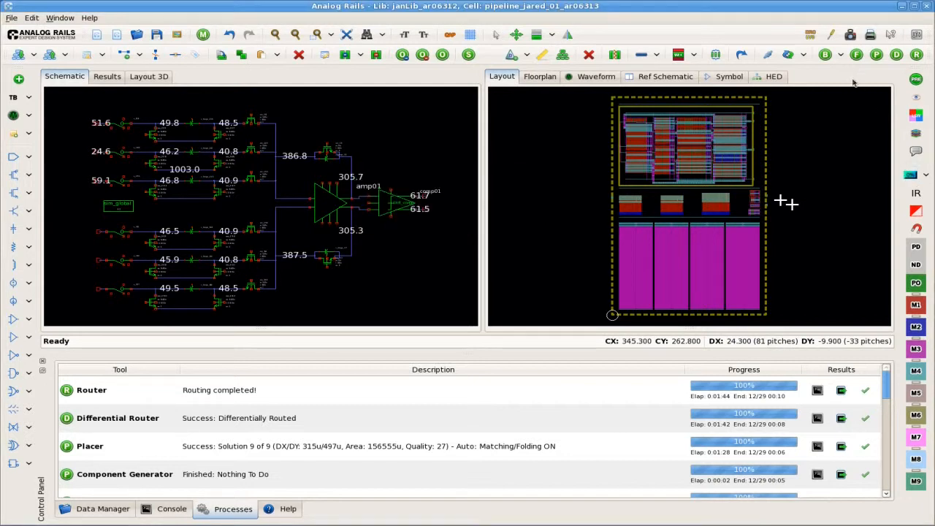
click(857, 54)
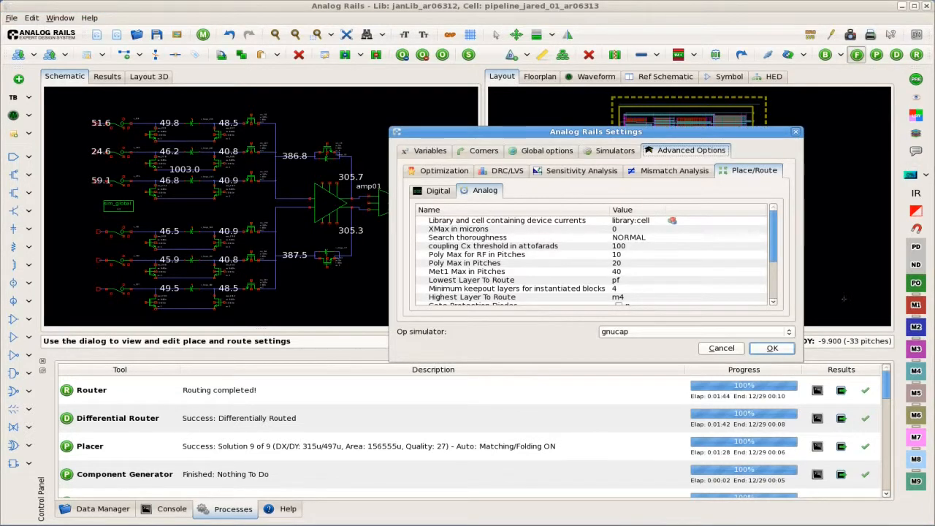
click(787, 350)
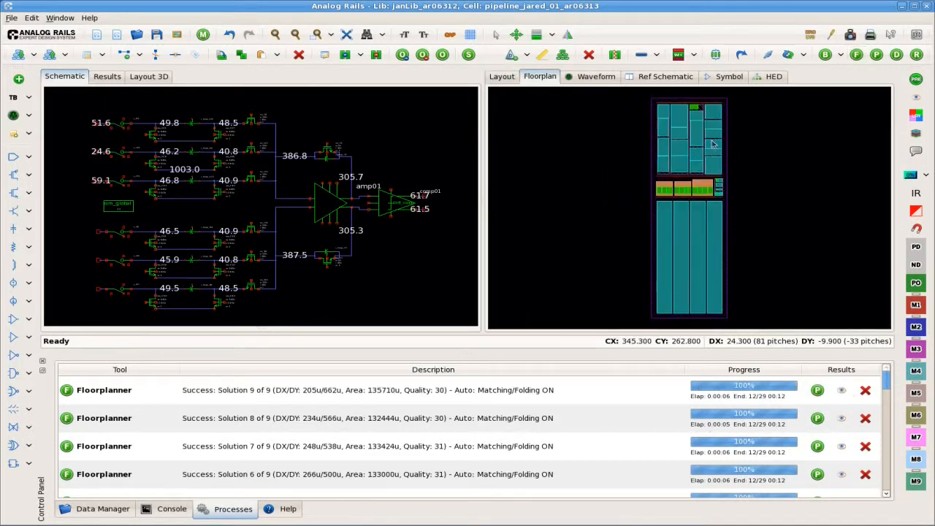
- Preview the generated floorplan solutions one by one, from solution 8 down to solution 1 of 9
click(840, 416)
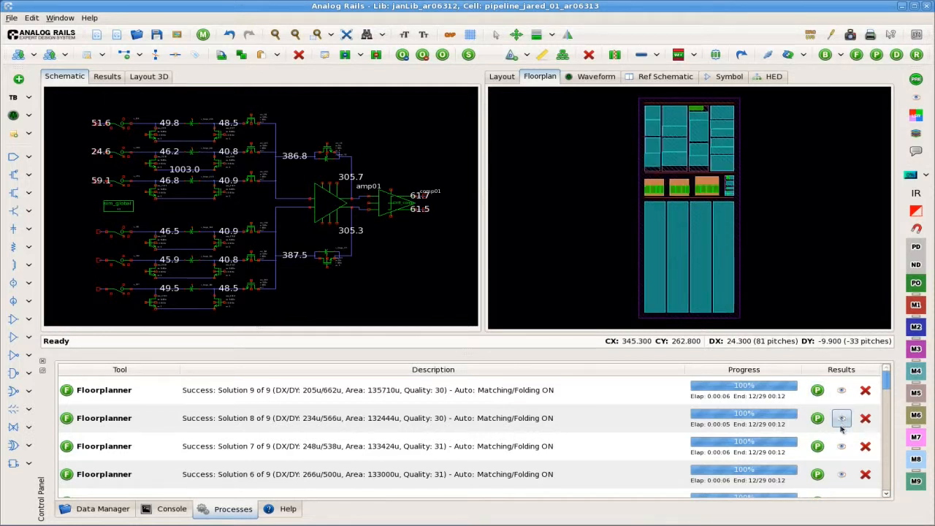
click(842, 445)
click(842, 475)
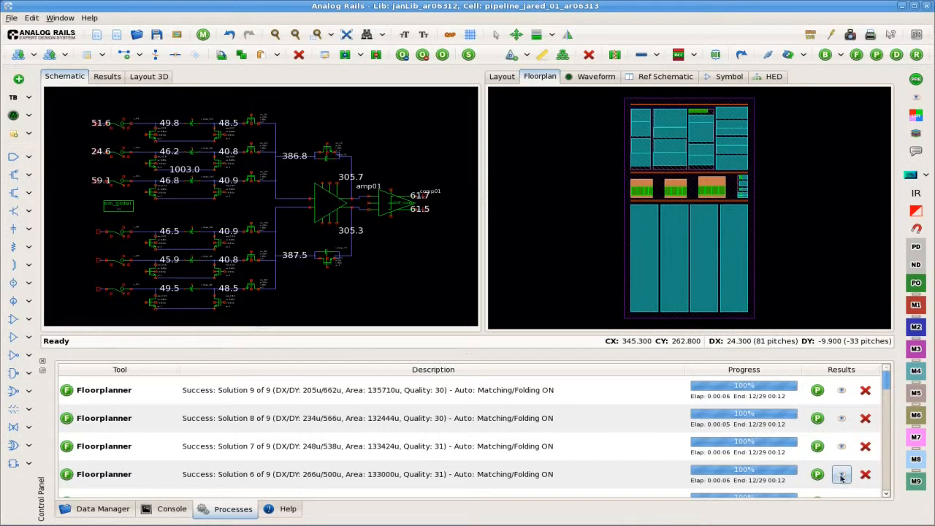
scroll(887, 387, down, 3)
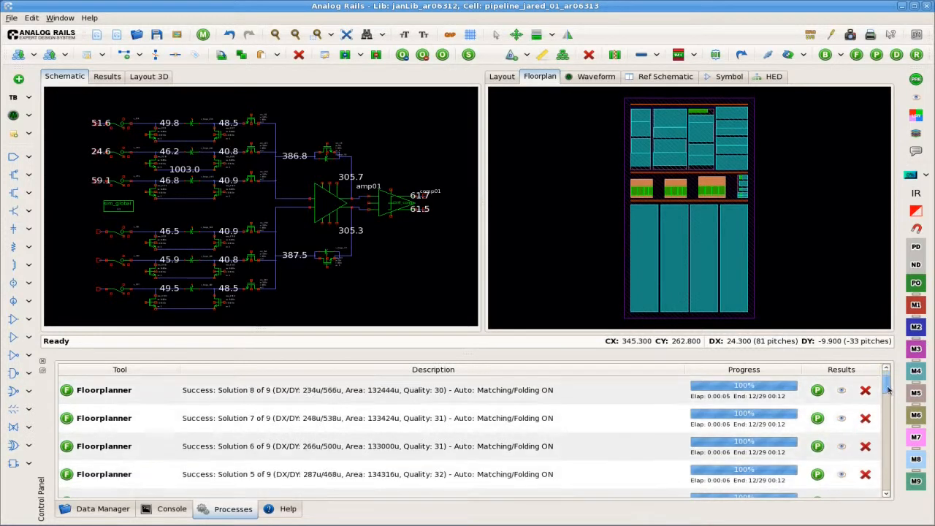
click(842, 418)
click(842, 446)
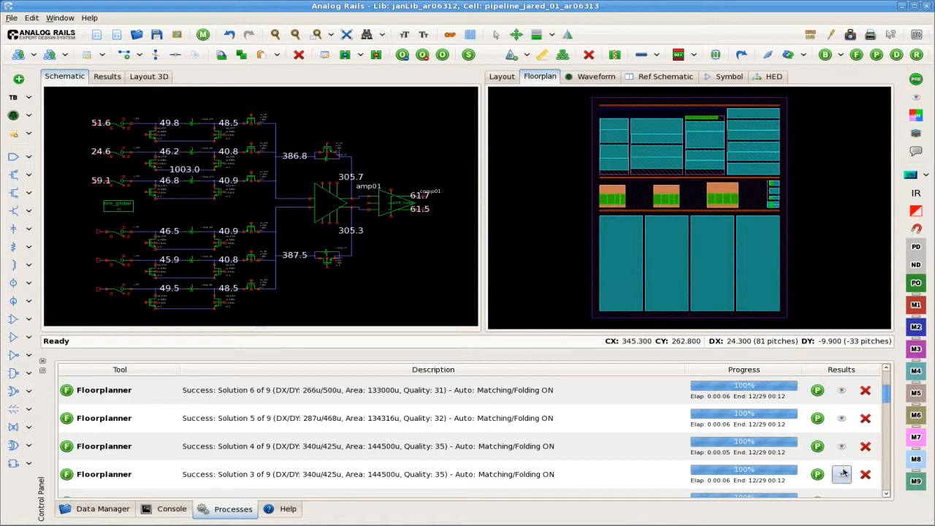
scroll(887, 389, up, 3)
scroll(887, 389, down, 8)
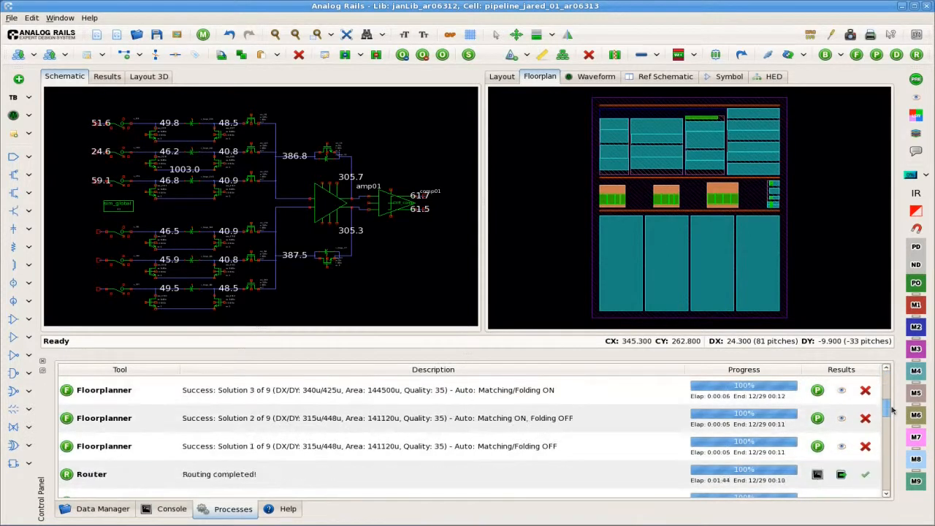
scroll(888, 409, up, 2)
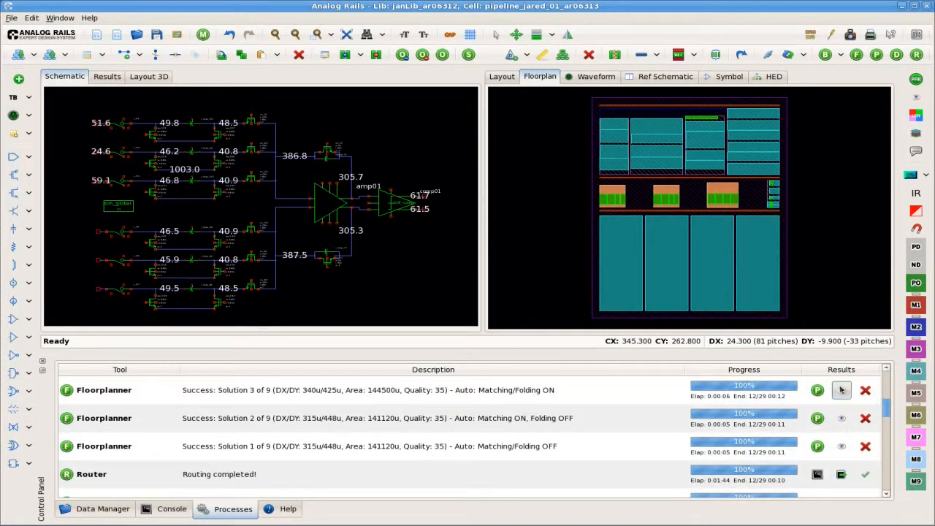
click(842, 420)
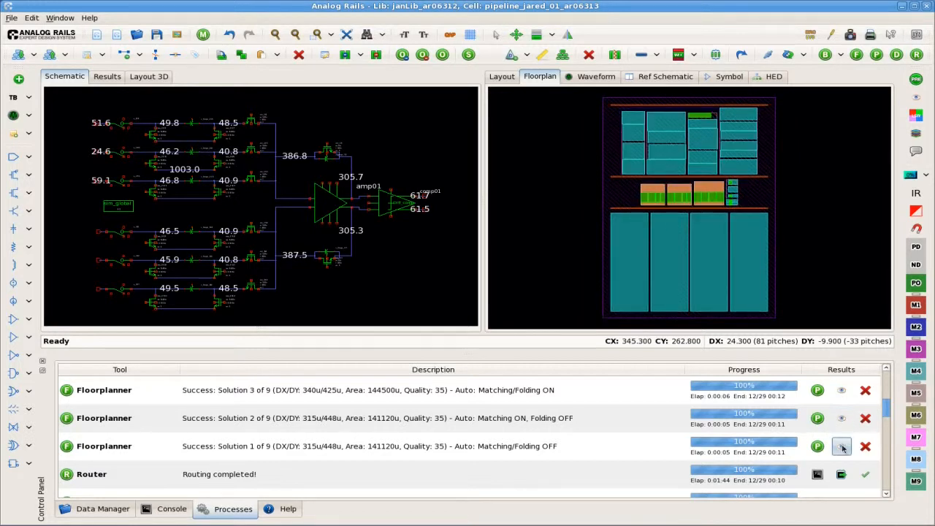
click(842, 446)
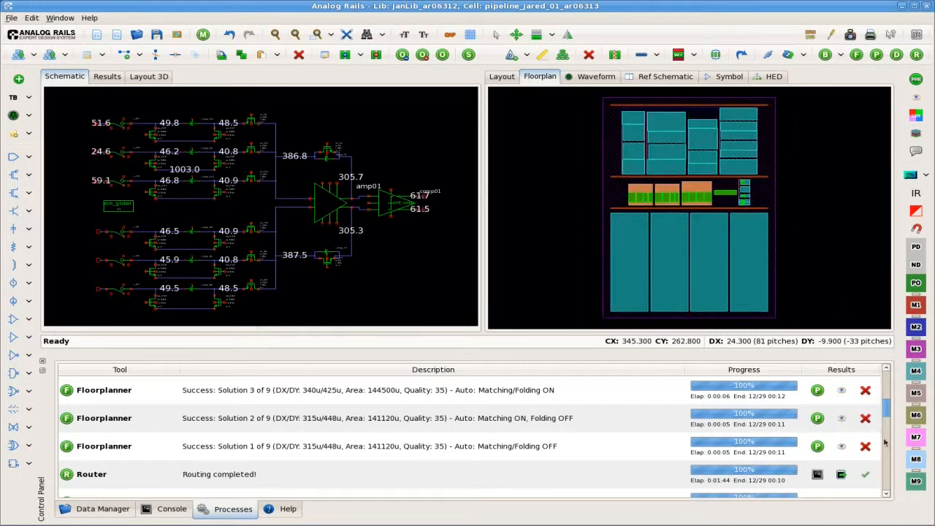
- Compare floorplan solutions 7, 6 and 5 again, and highlight a capacitor block and the amp01 group in solution 6
scroll(890, 418, up, 4)
scroll(891, 392, up, 1)
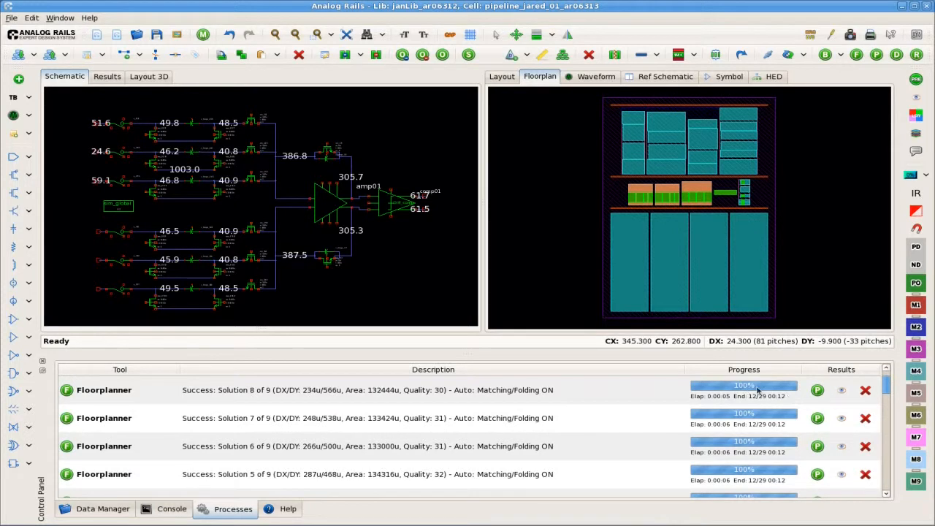
click(842, 419)
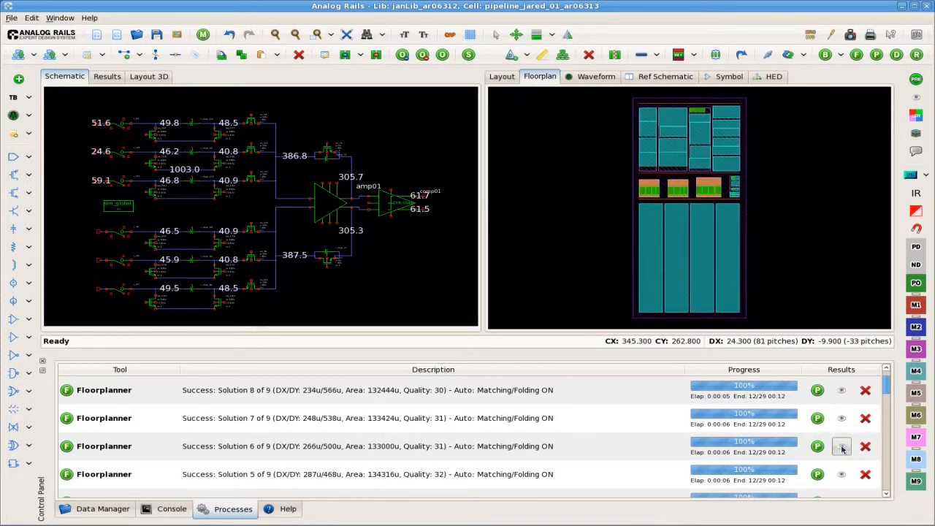
click(842, 447)
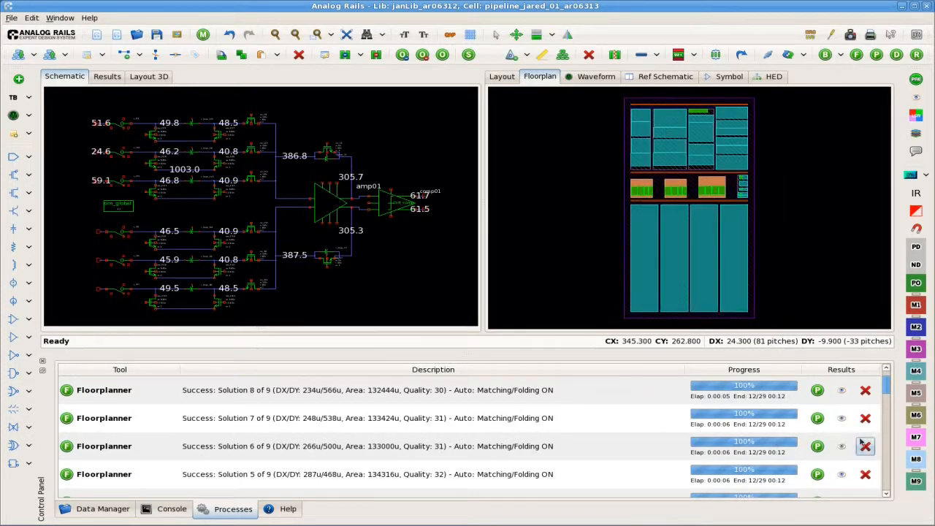
click(842, 474)
click(843, 447)
click(676, 227)
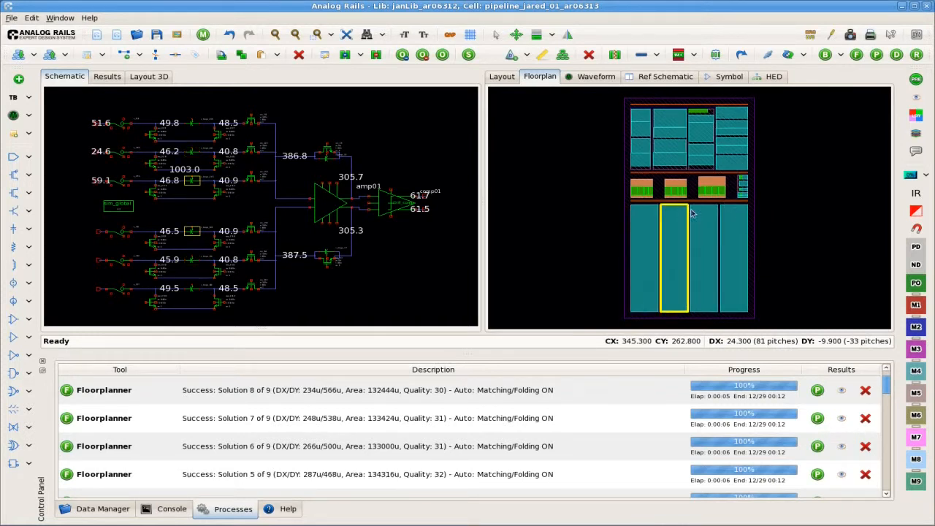
click(658, 168)
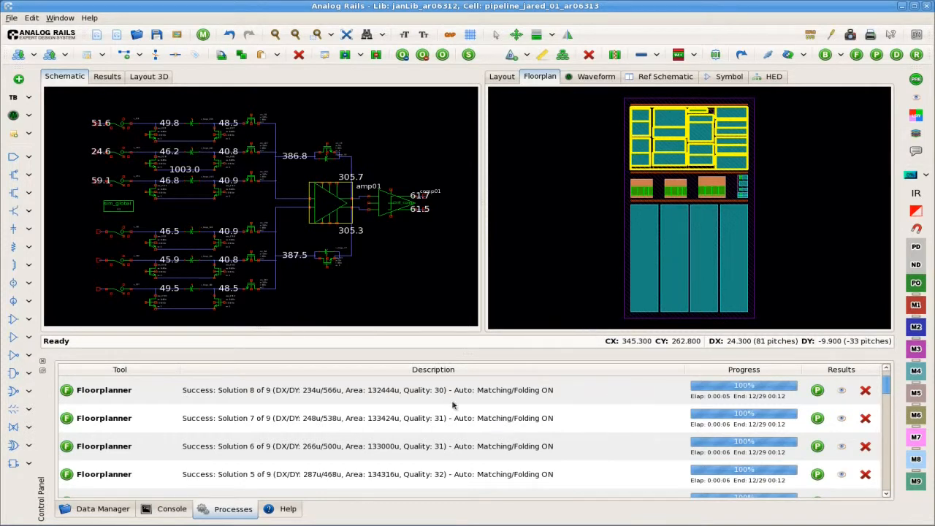
- Place floorplan solution 6 of 9 with the current analog settings in sandbox library janLib_ar06799
click(818, 446)
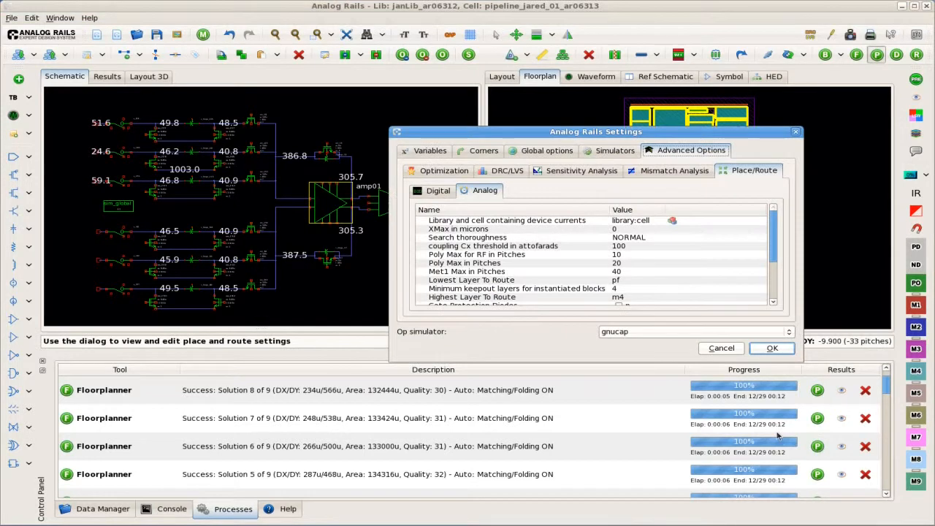
click(770, 350)
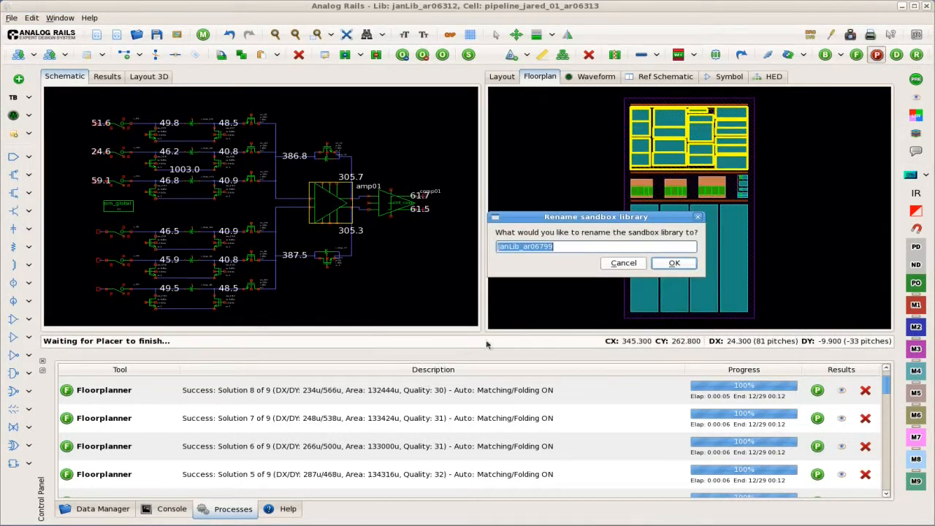
click(673, 263)
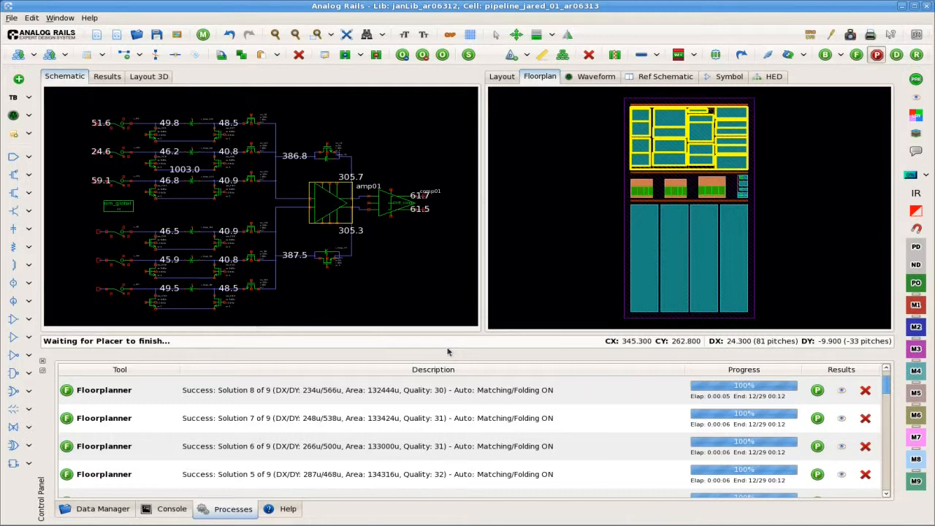
click(523, 224)
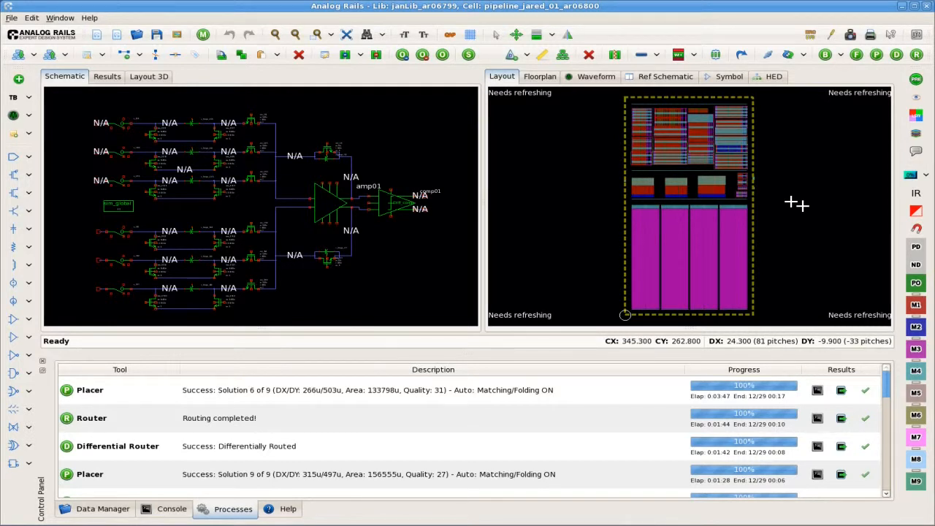
- Locate amp01 in the placed layout, descend into its schematic to cross-probe transistors mp_24 and mp_28, and return to the top level
click(683, 116)
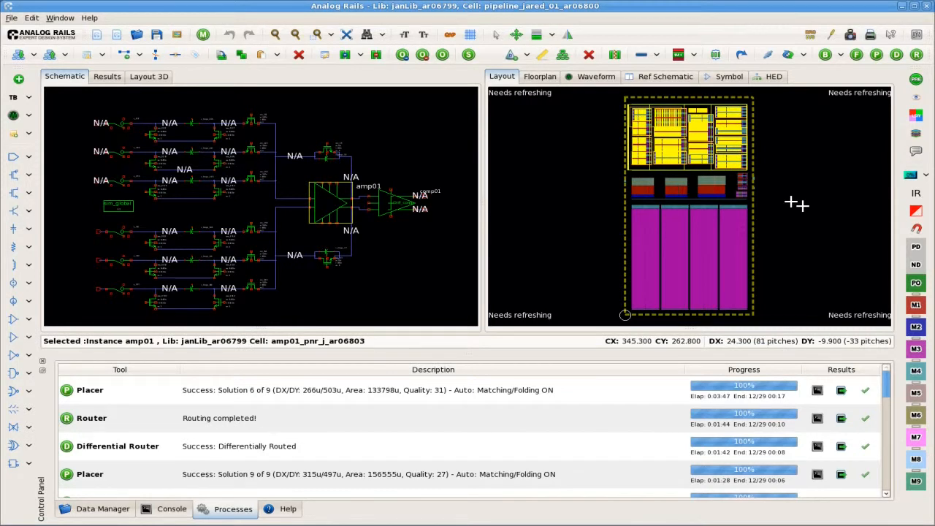
click(15, 57)
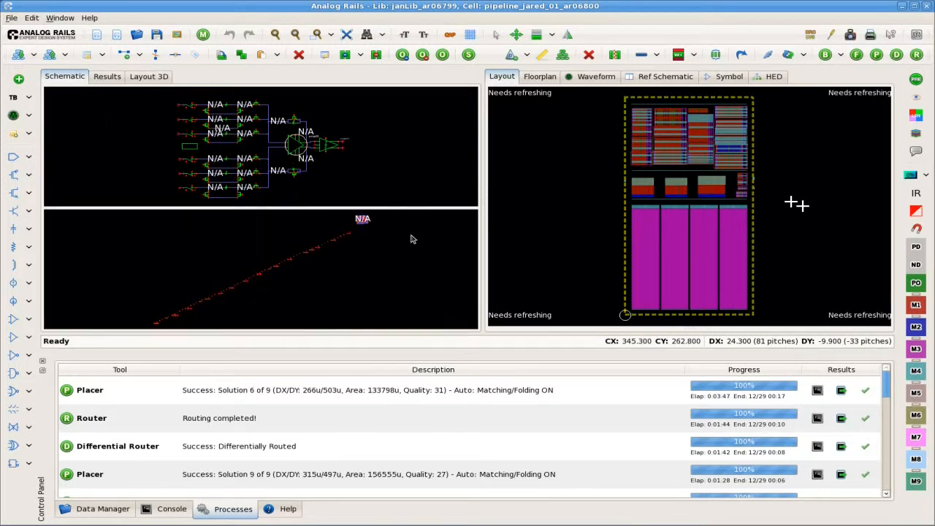
drag(350, 213, 372, 228)
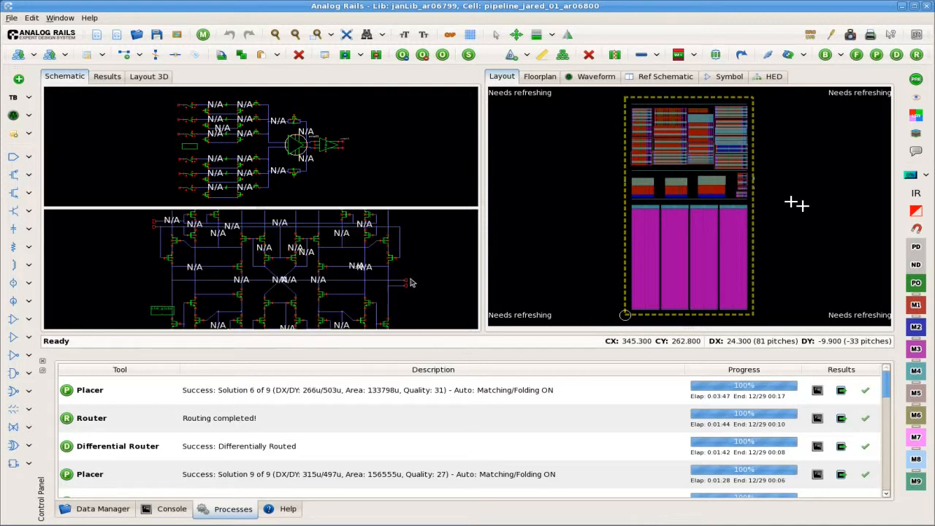
click(298, 241)
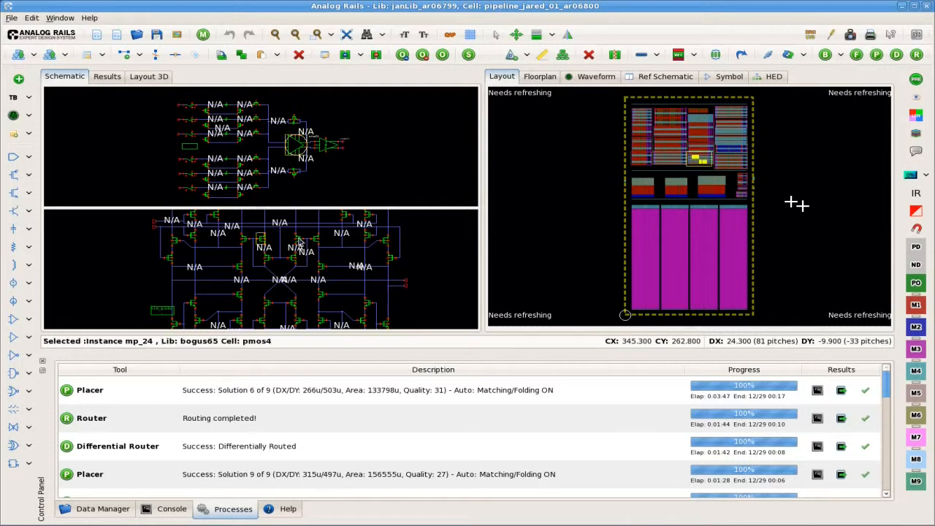
click(388, 256)
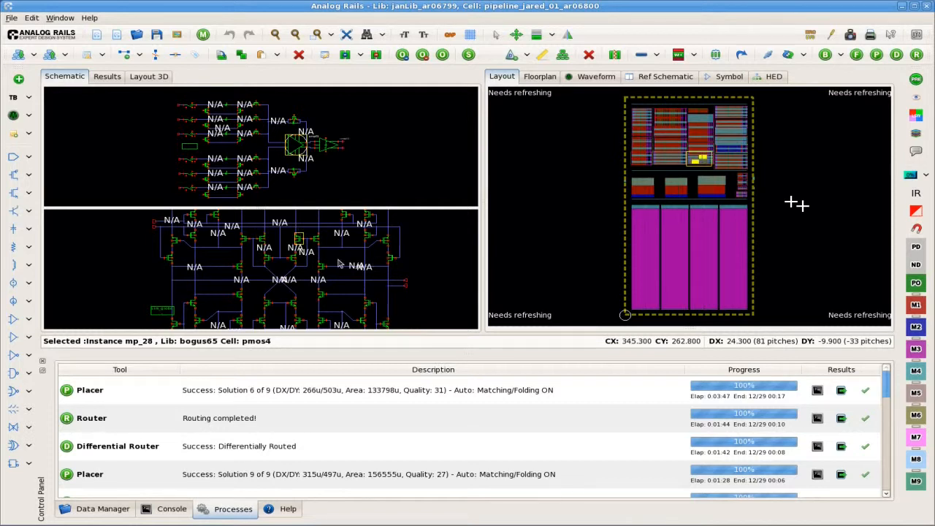
click(49, 54)
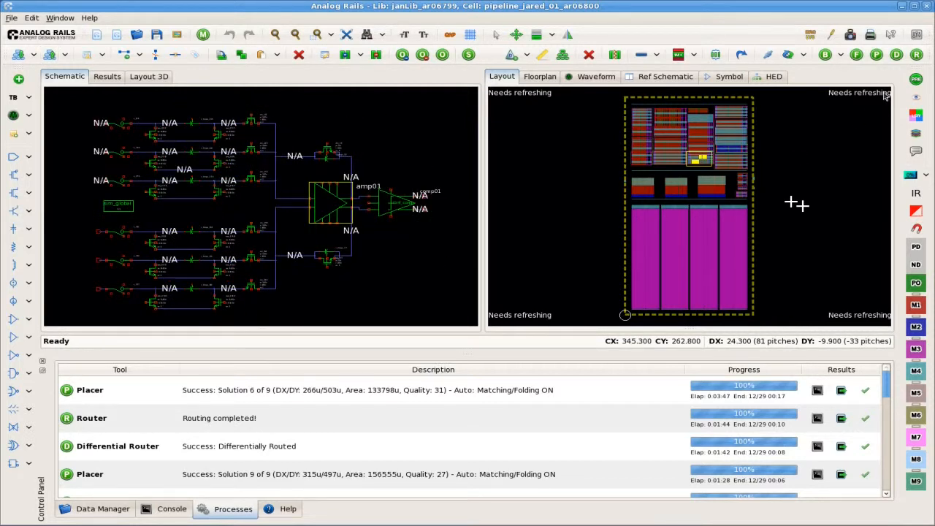
- Route the placed pipeline layout with the current analog settings and inspect the wiring along its right edge up close
click(901, 60)
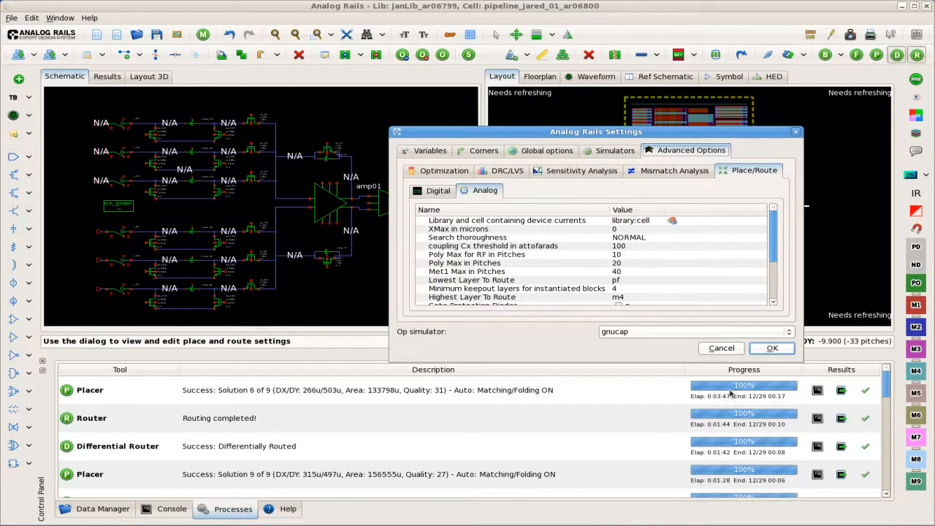
click(776, 352)
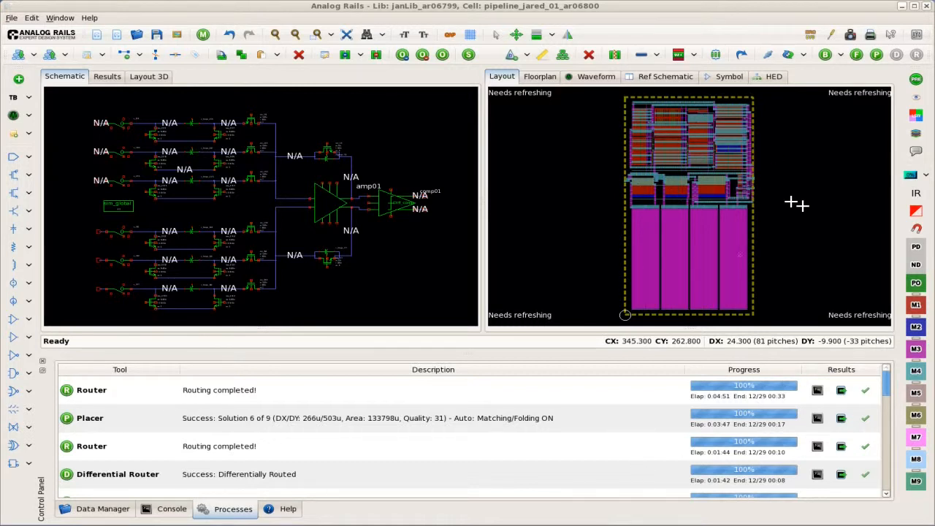
drag(713, 151, 778, 213)
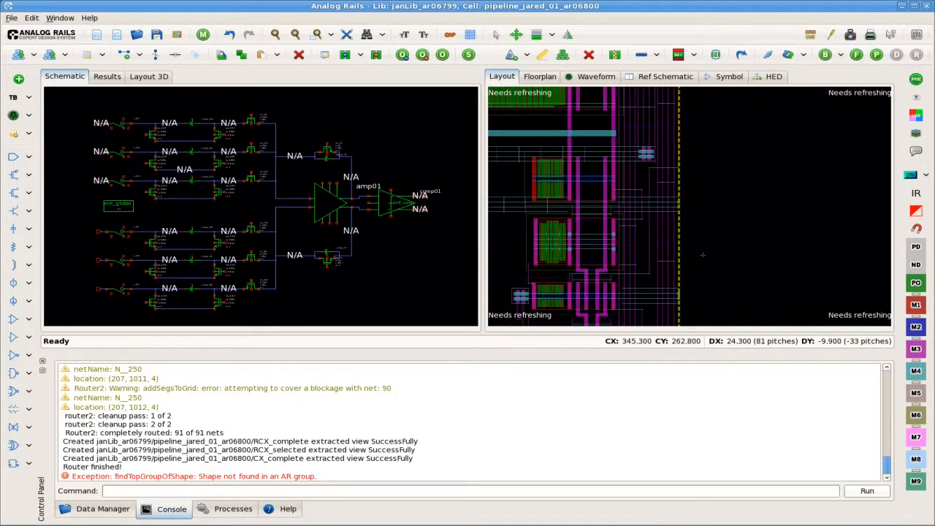
key(f)
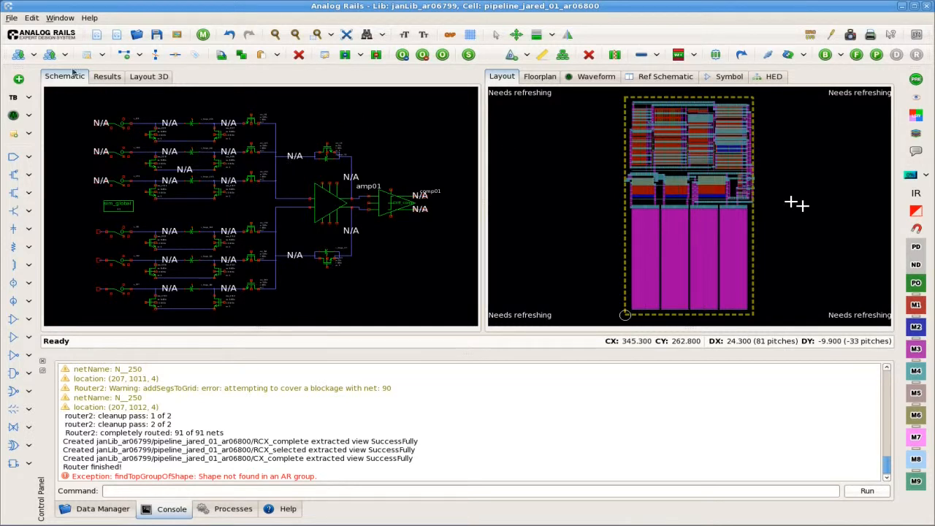
- Descend into the amp01 schematic and cross-probe its crossing center nets N__15 and N__7 in the routed layout
click(18, 57)
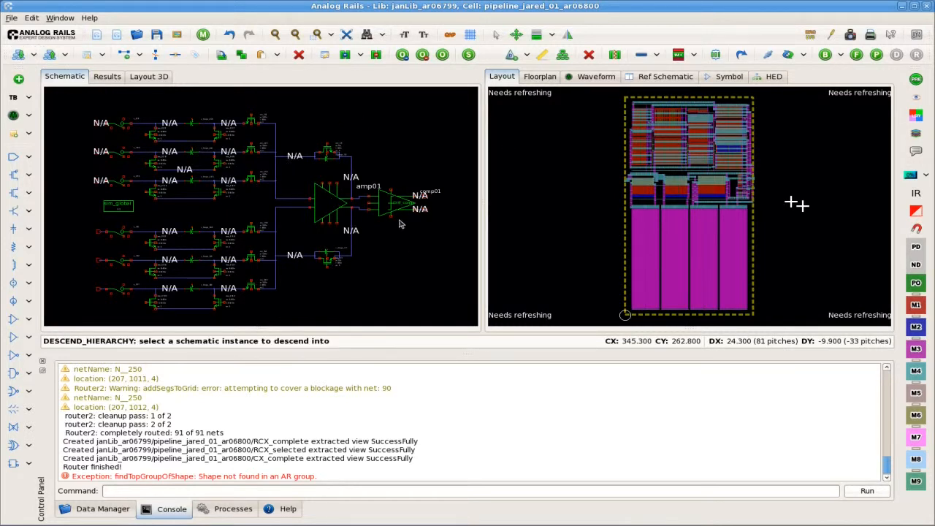
click(430, 247)
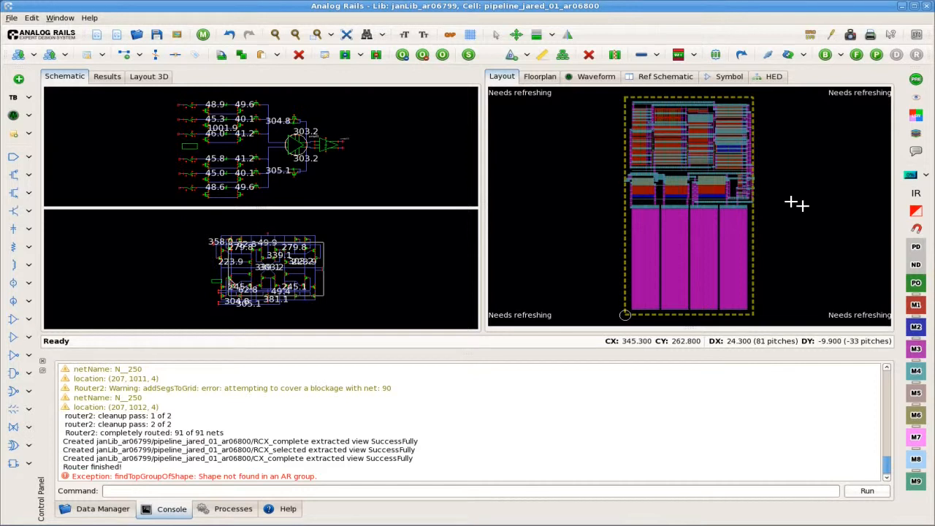
scroll(228, 280, up, 2)
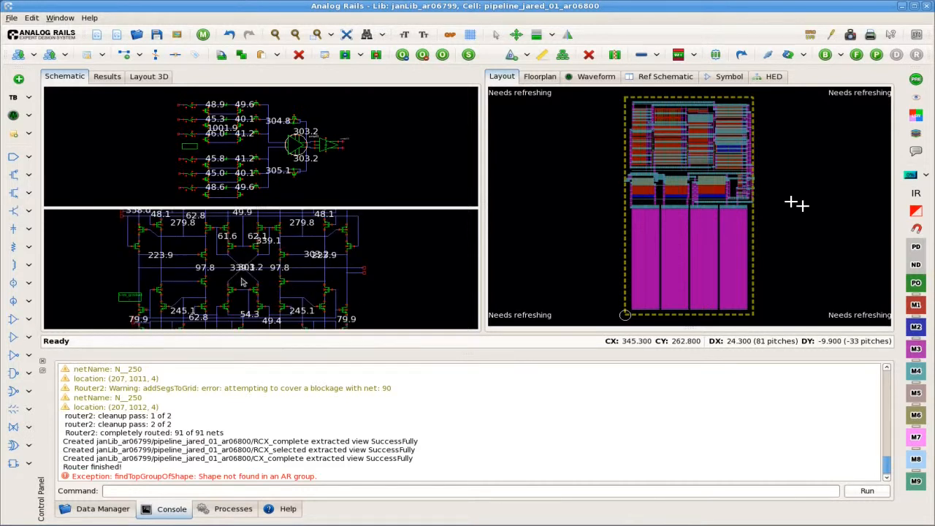
click(256, 261)
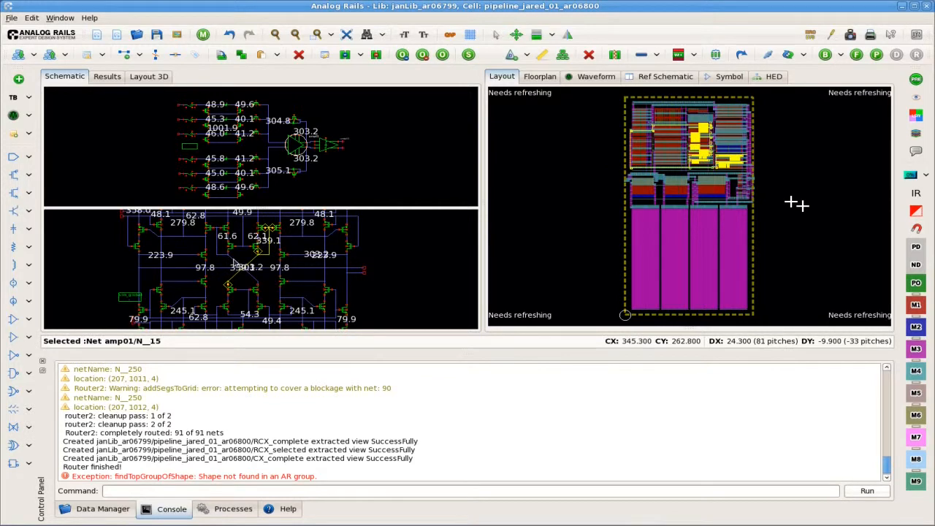
click(343, 317)
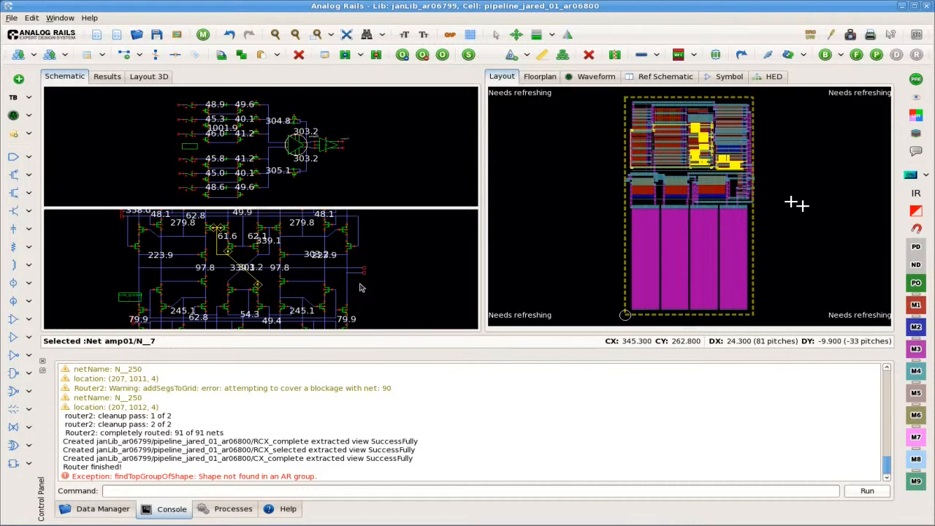
- Cross-probe amp01's mirrored nets N__62 and N__131 and its output nets ampoutp and ampoutm in the routed layout
click(340, 271)
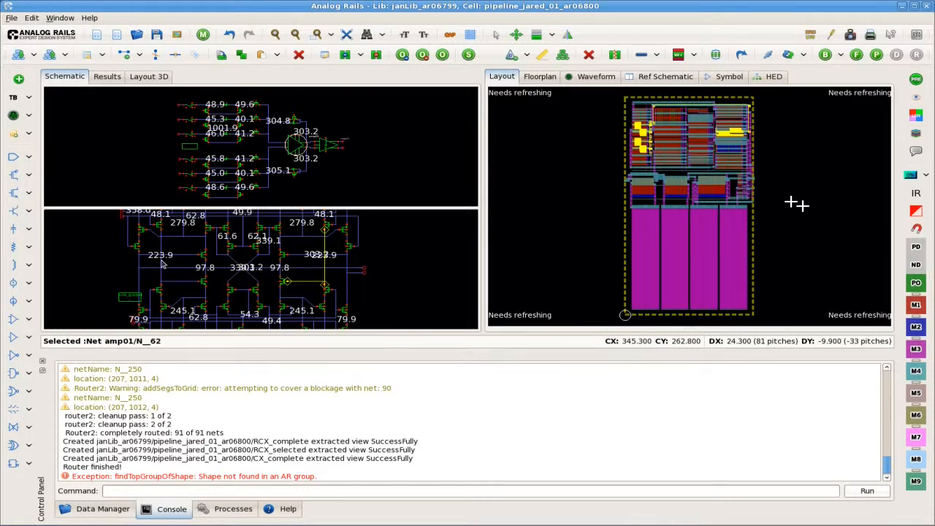
click(389, 294)
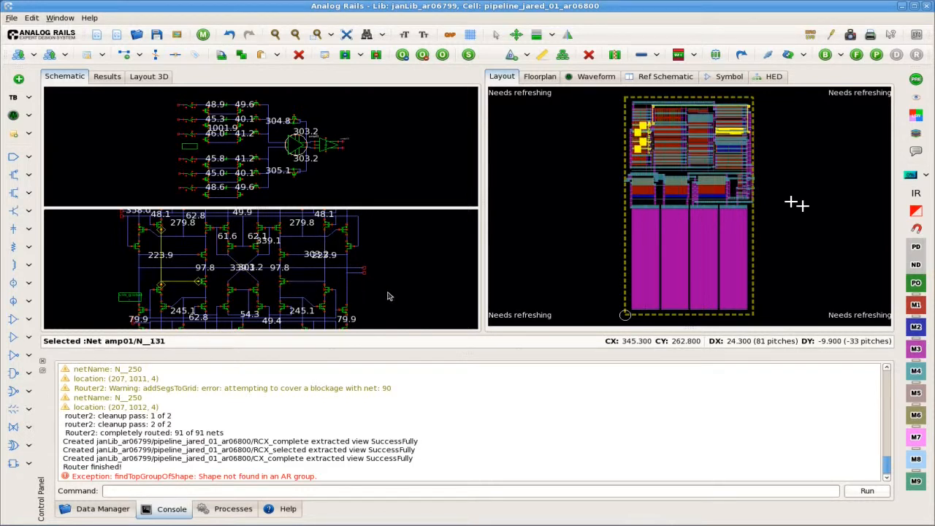
click(337, 272)
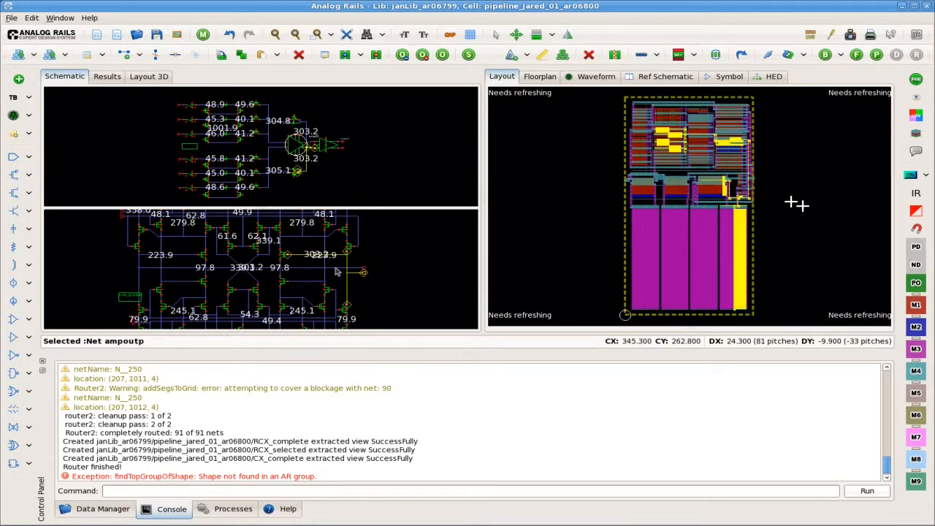
click(456, 281)
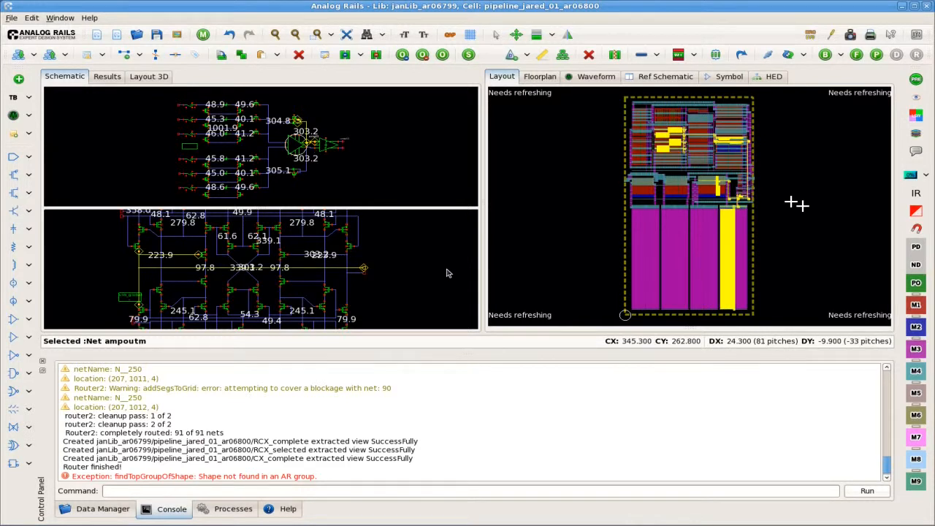